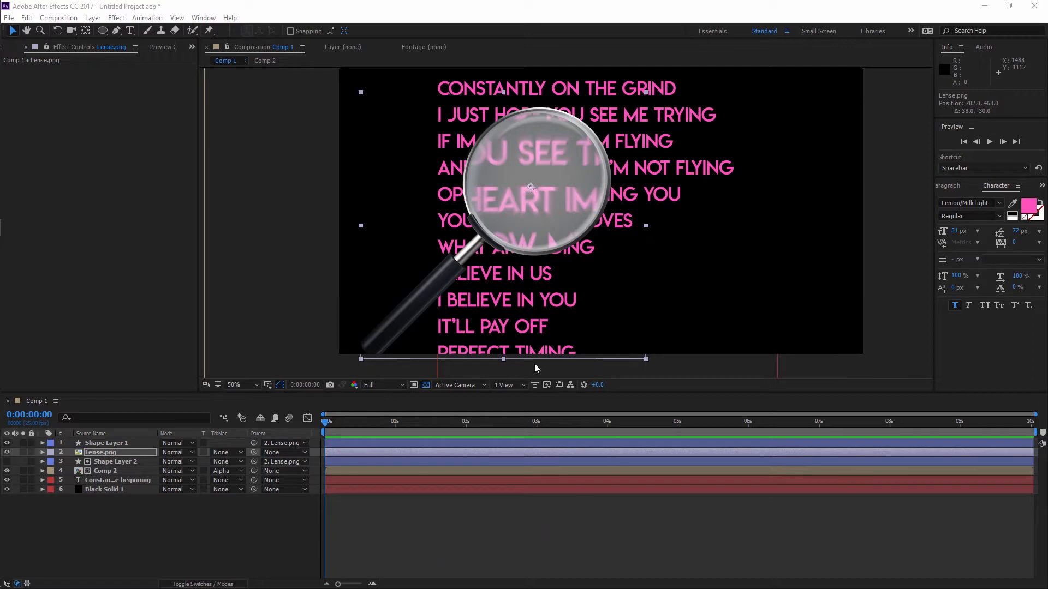
Step: Move the Lense.png magnifier lower over the lyrics to preview the finished lens effect
left_click(140, 450)
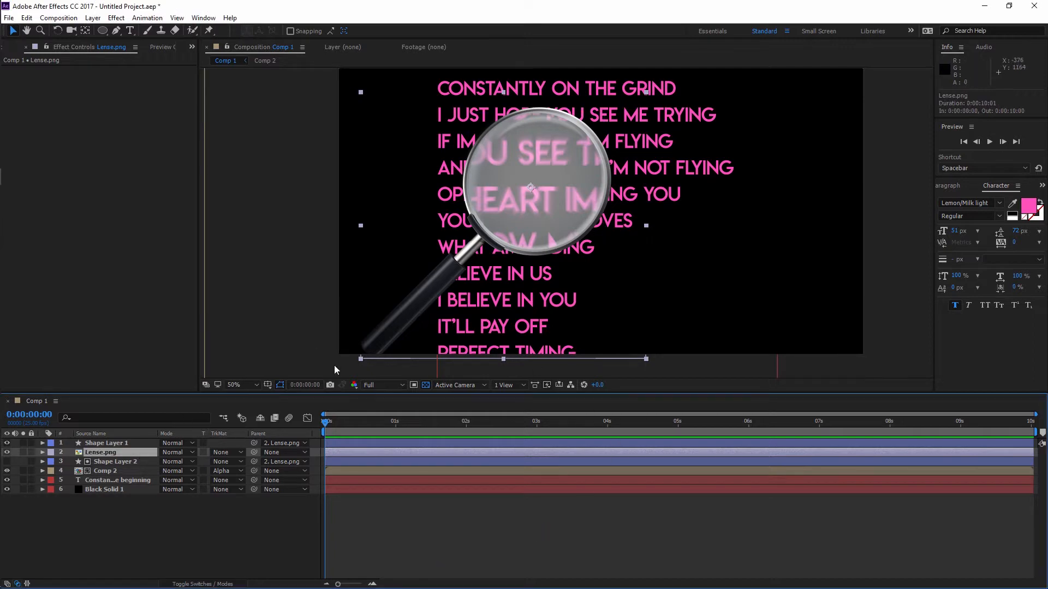
left_click_drag(427, 299, 403, 313)
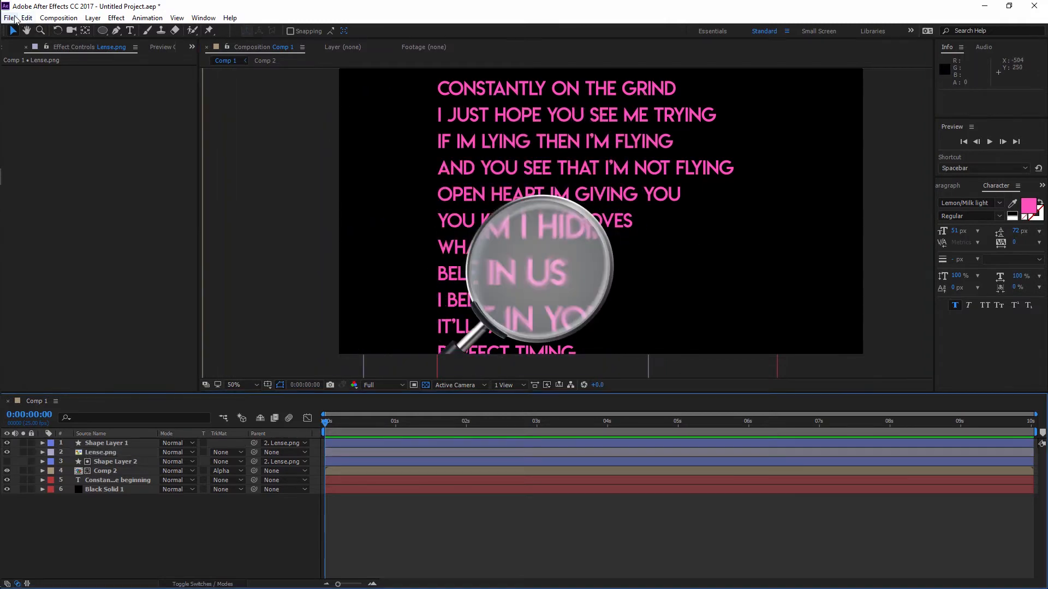
Step: Start a new project and create a 1920 x 1080 composition named Comp 1 at 25 fps, lasting 0:00:09:24
left_click(9, 18)
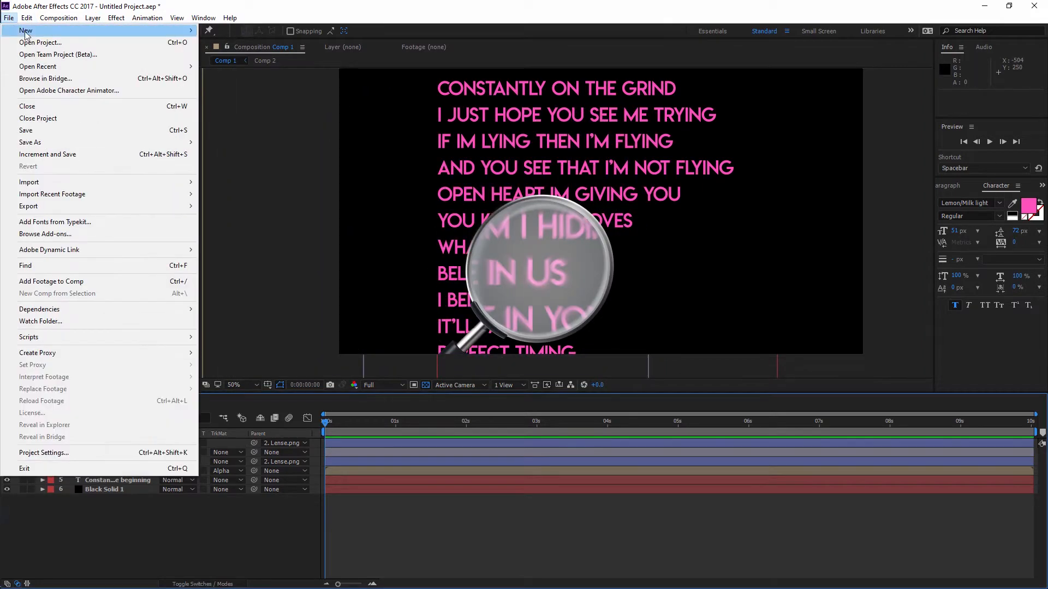
mouse_move(29, 32)
left_click(265, 33)
key("ctrl+n")
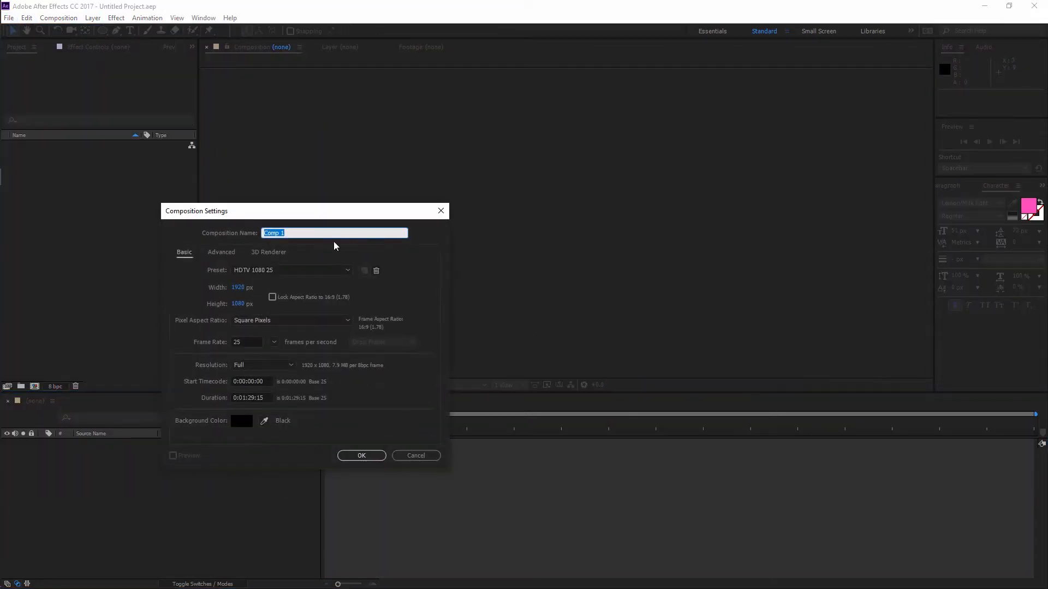
left_click(361, 456)
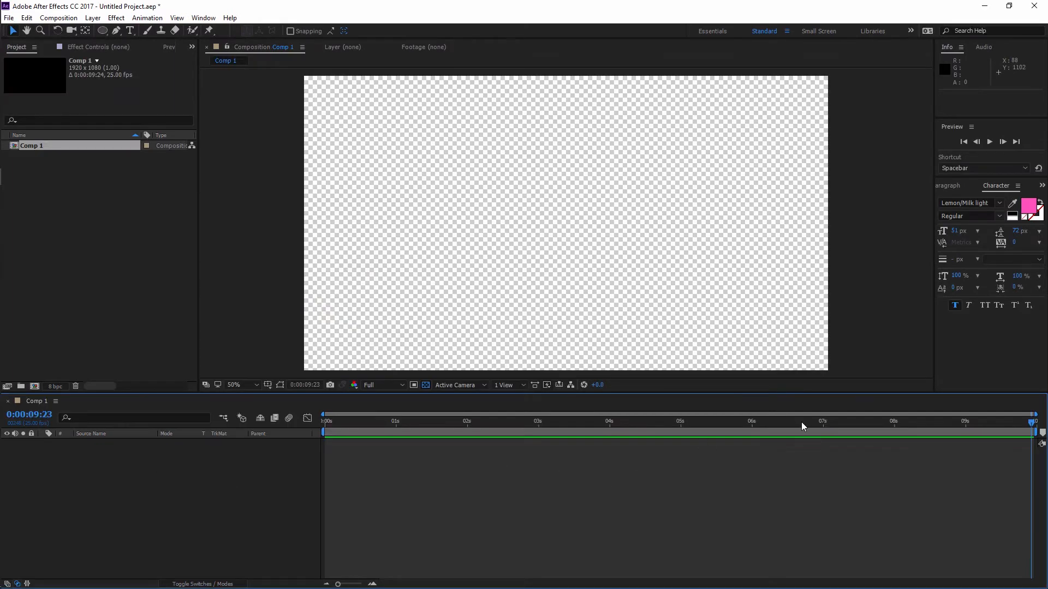
Step: Add a full-frame black solid, 1920 x 1080, as the background layer
key("ctrl+y")
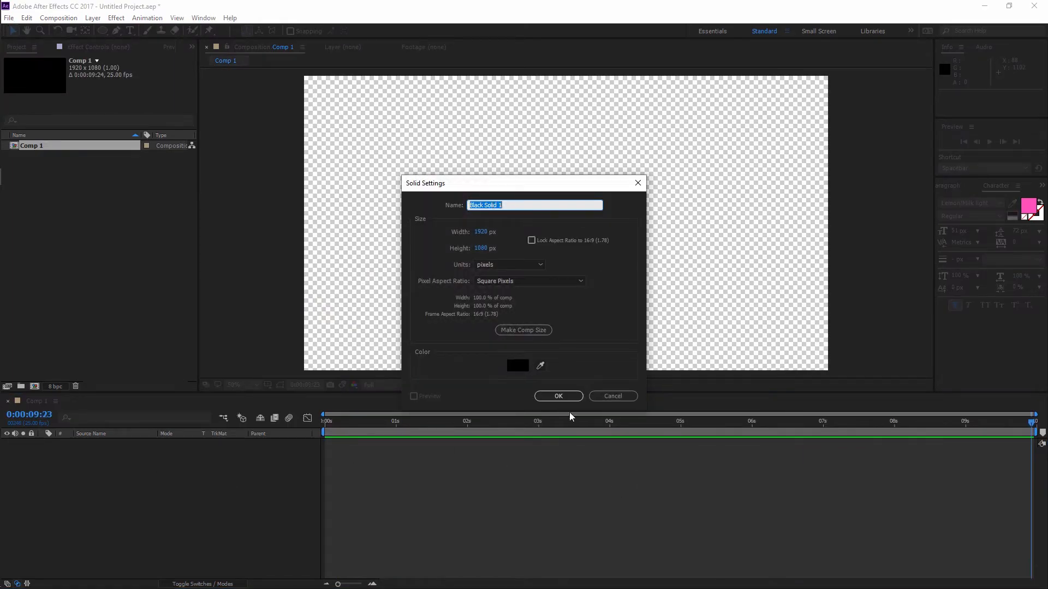
left_click(566, 398)
left_click(454, 497)
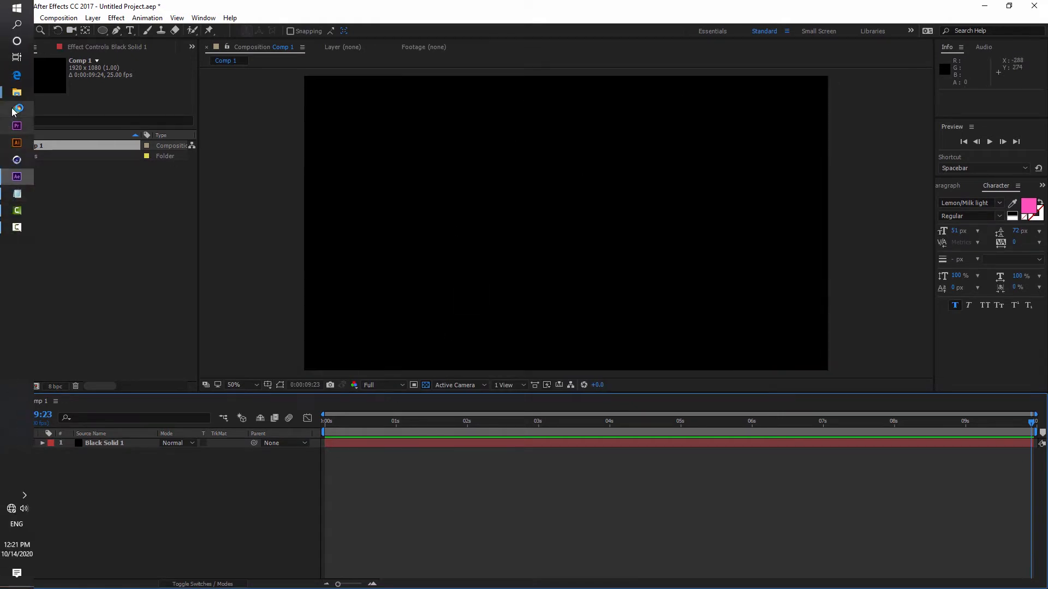
Step: Copy the Verse 1 lyrics from Lyrics.txt, "Constantly on the grind" through "Sip it slow", and paste them as a text layer in Comp 1
left_click(17, 92)
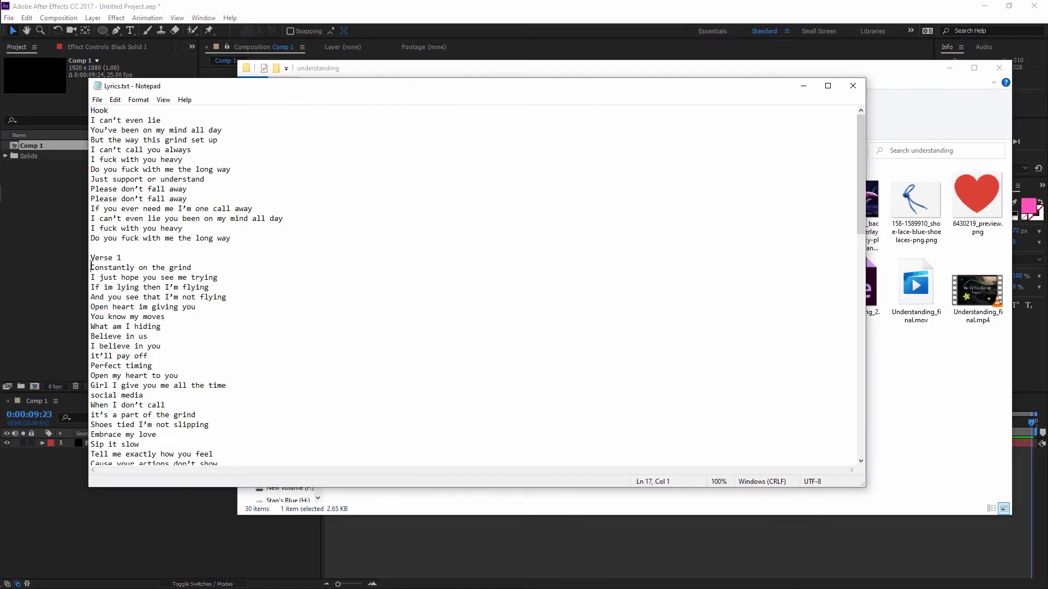
left_click_drag(91, 266, 228, 434)
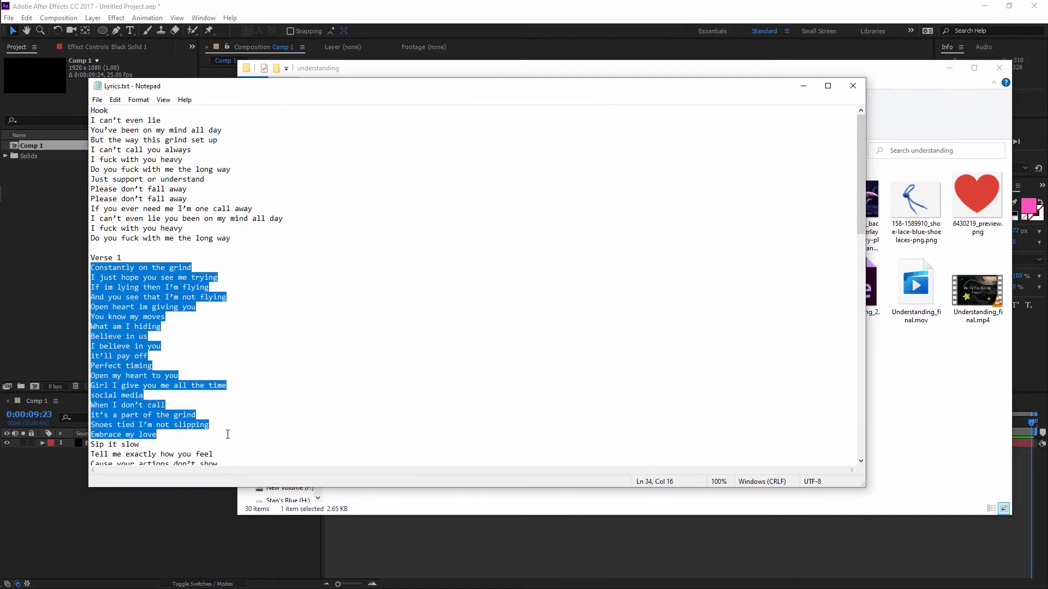
key("alt+Tab")
key("ctrl+t")
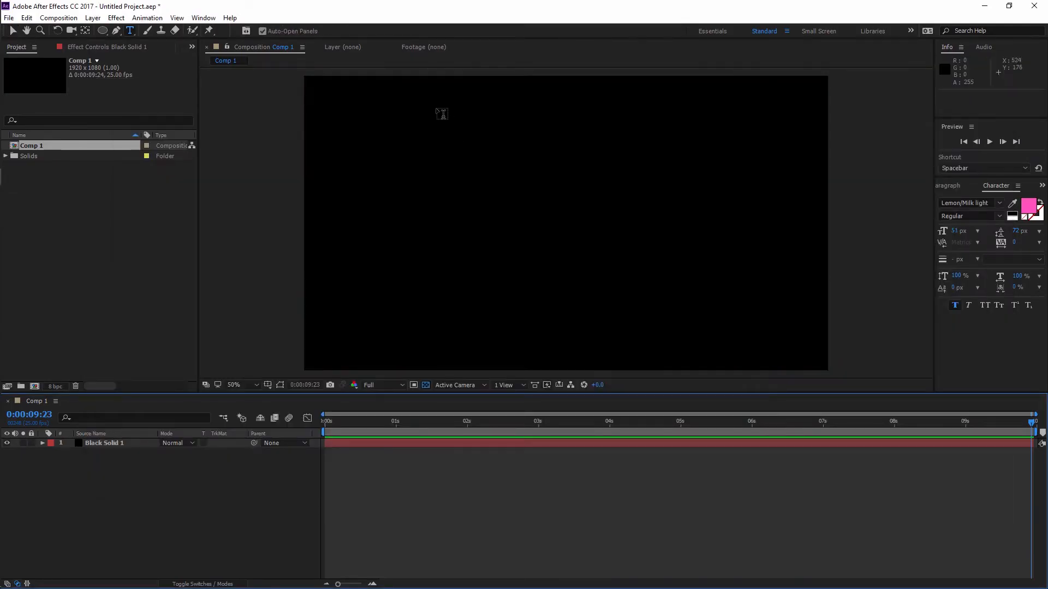
left_click(433, 104)
key("ctrl+v")
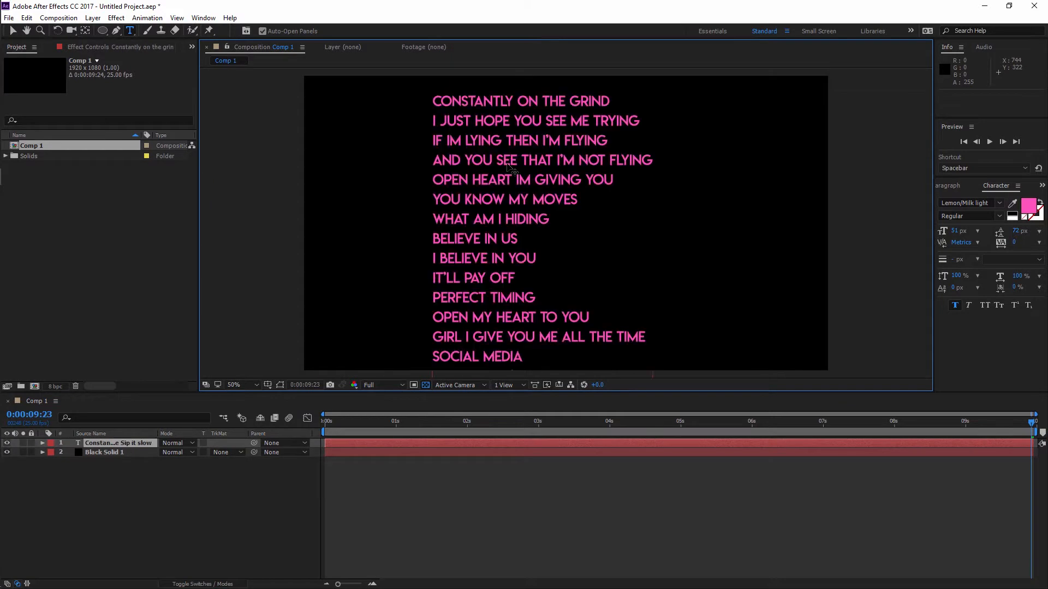
left_click(546, 504)
Step: Shift the lyrics layer 12 px to the left and move its anchor point to the middle of the text block
key("v")
left_click(495, 229)
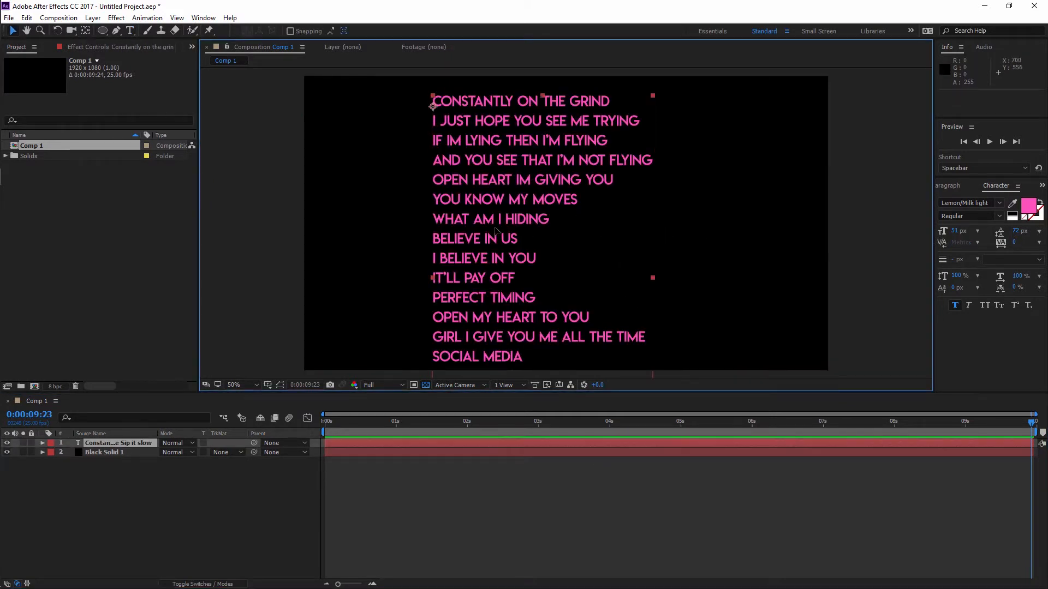
mouse_move(491, 191)
left_mouse_down()
mouse_move(474, 191)
mouse_move(488, 190)
left_mouse_up()
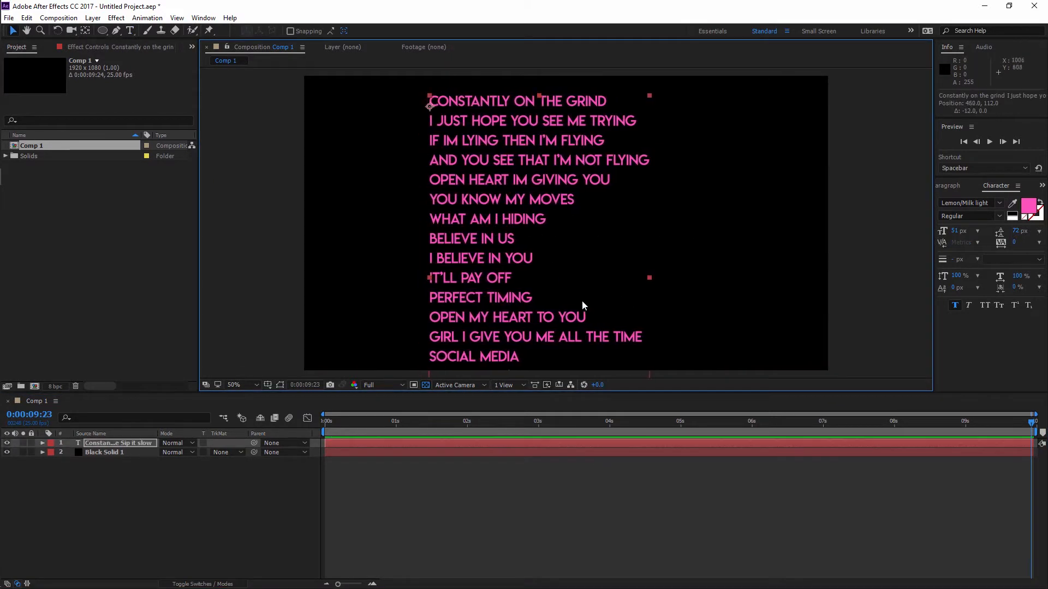
key("y")
left_click_drag(431, 103, 469, 172)
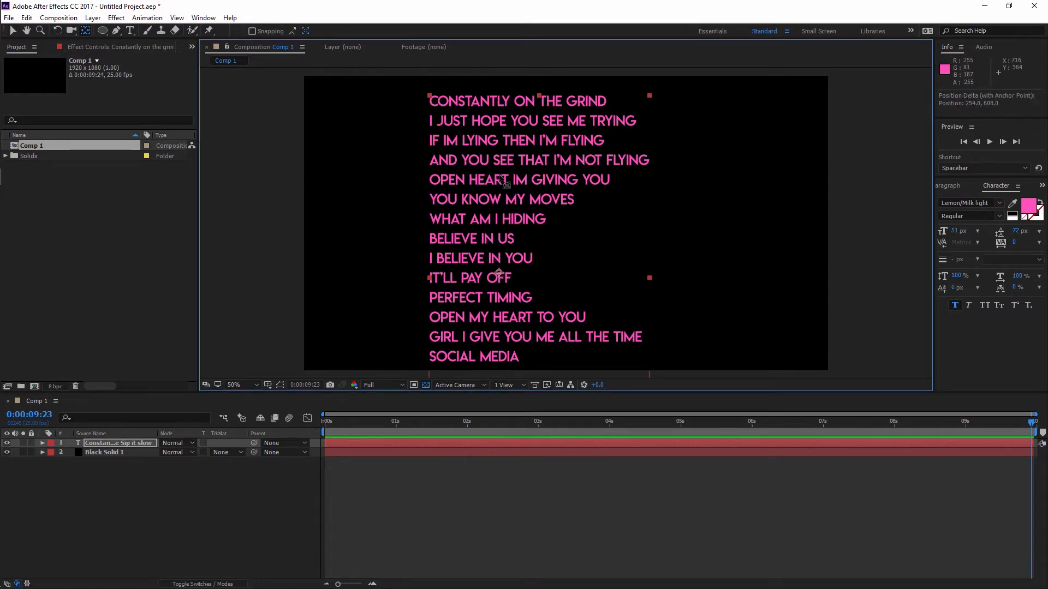
key("v")
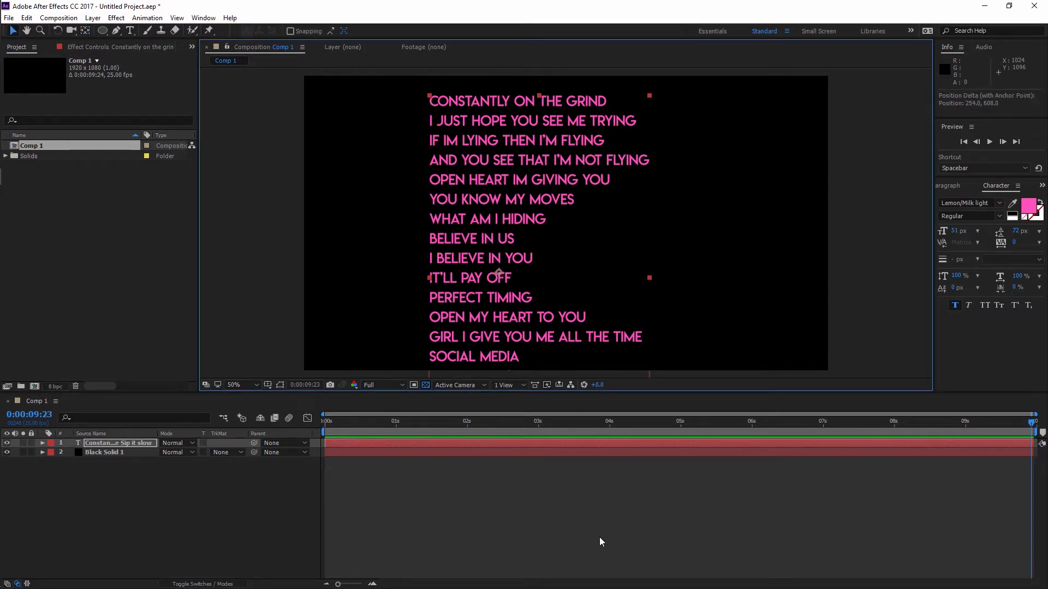
Step: Scale the lyrics layer up slightly and reposition it in the frame at about 710, 734
left_click(473, 551)
left_click(543, 159)
left_click_drag(648, 278, 658, 279)
left_click_drag(505, 213, 505, 224)
Step: Import Lense.png from the On Going\A folder into the project
mouse_move(2, 244)
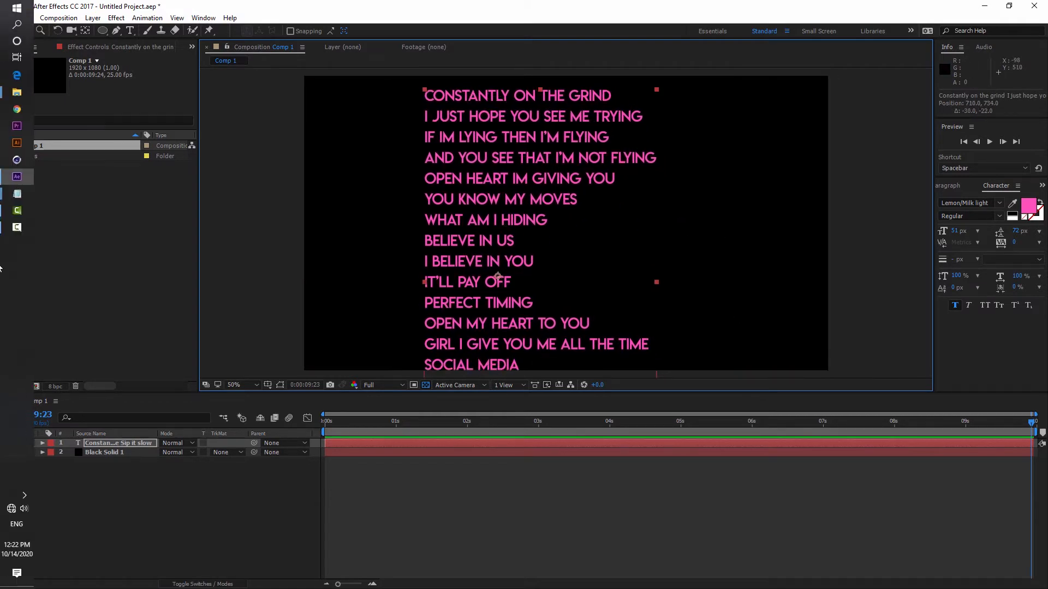
left_click(16, 92)
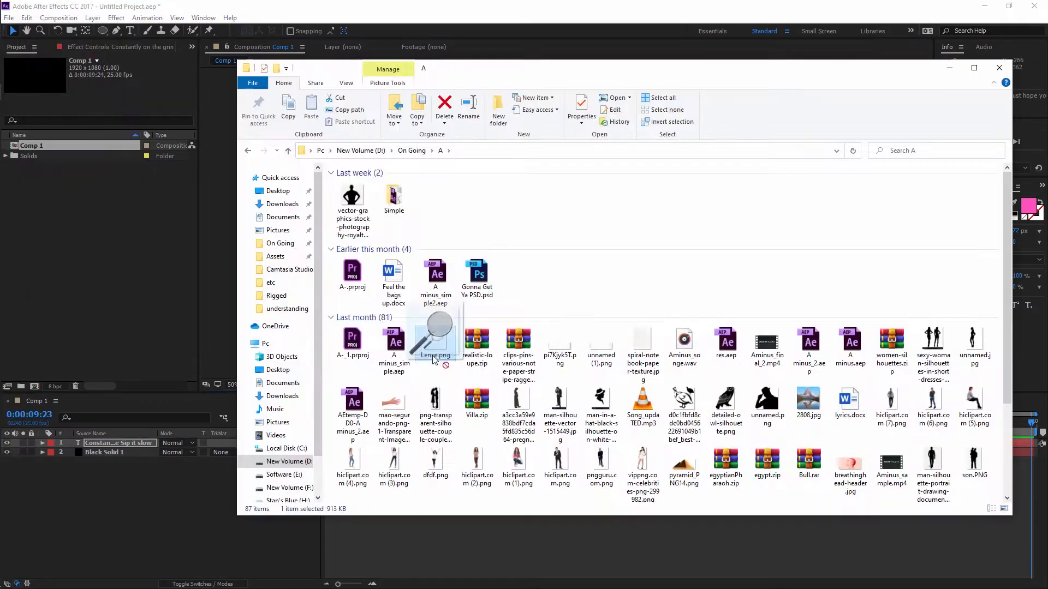
left_click_drag(434, 341, 125, 286)
left_click(126, 286)
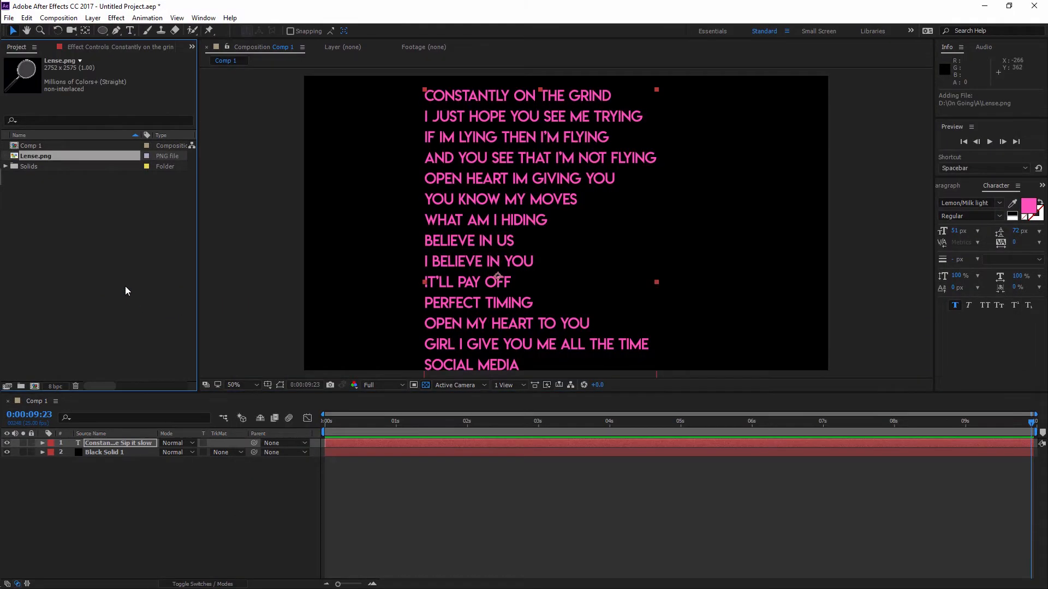
Step: Add Lense.png above the lyrics, scale it to about 47% and position it at about 640, 730
left_click_drag(51, 164, 453, 302)
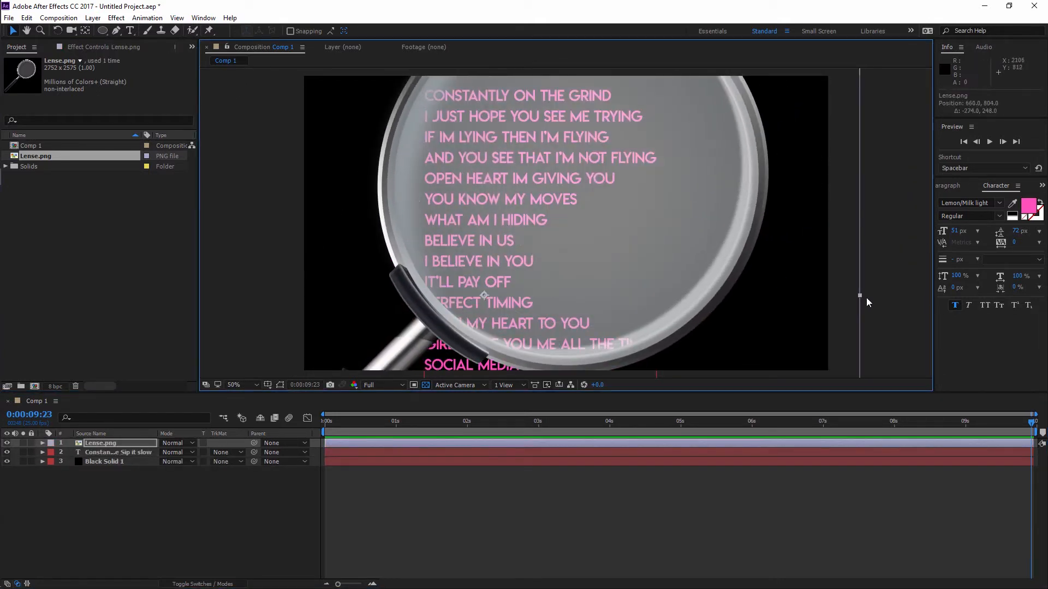
left_click_drag(857, 297, 625, 299)
left_click_drag(556, 291, 672, 249)
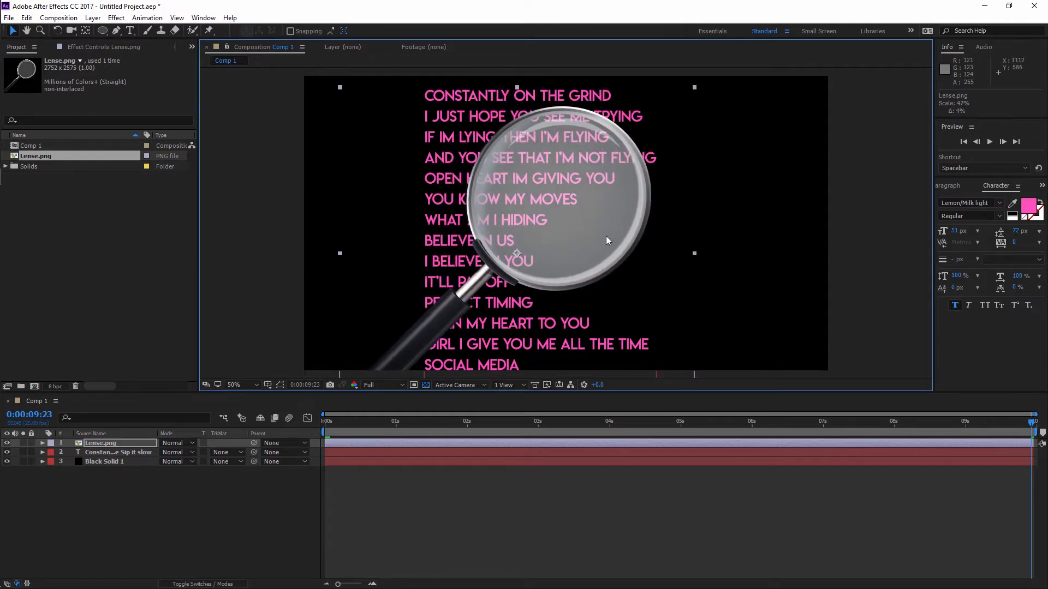
left_click_drag(606, 235, 519, 250)
left_click_drag(518, 142, 525, 143)
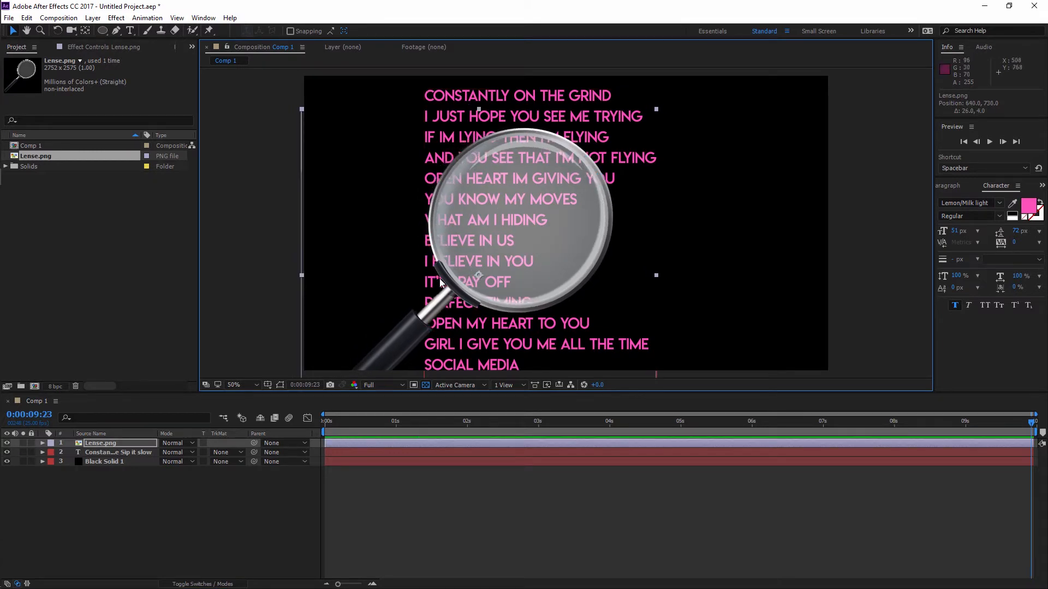
Step: Create an adjustment layer and draw a circular mask on it over the magnifier's glass
left_click(178, 521)
key("ctrl+alt+y")
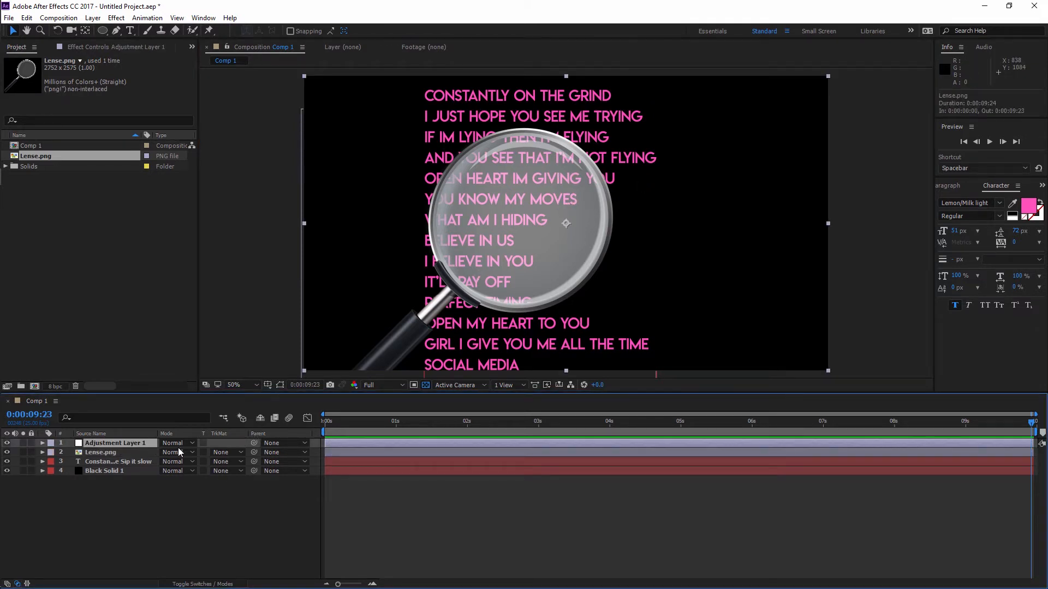
left_click(140, 444)
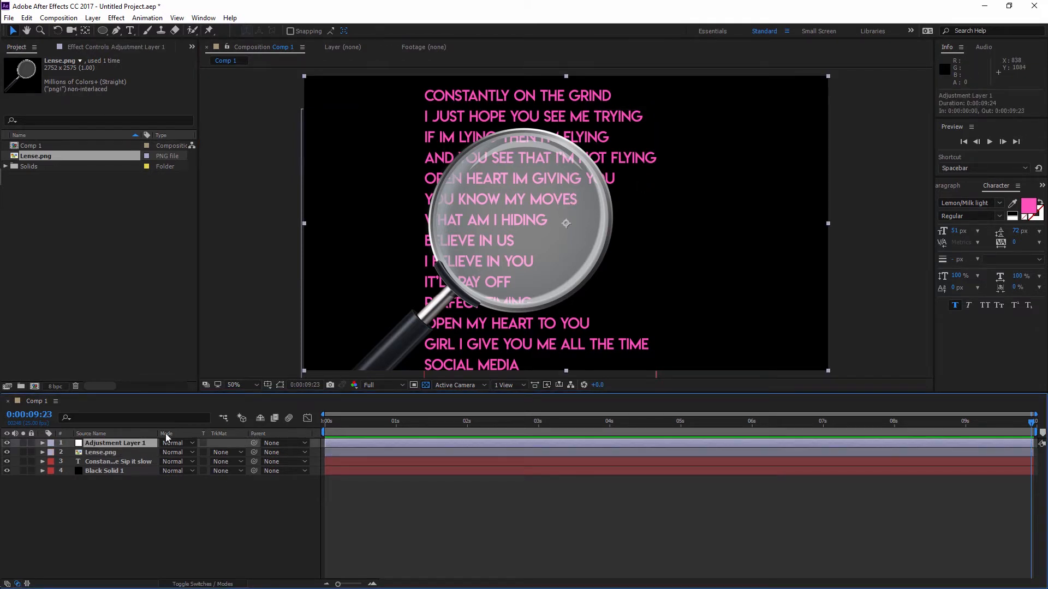
left_click(102, 31)
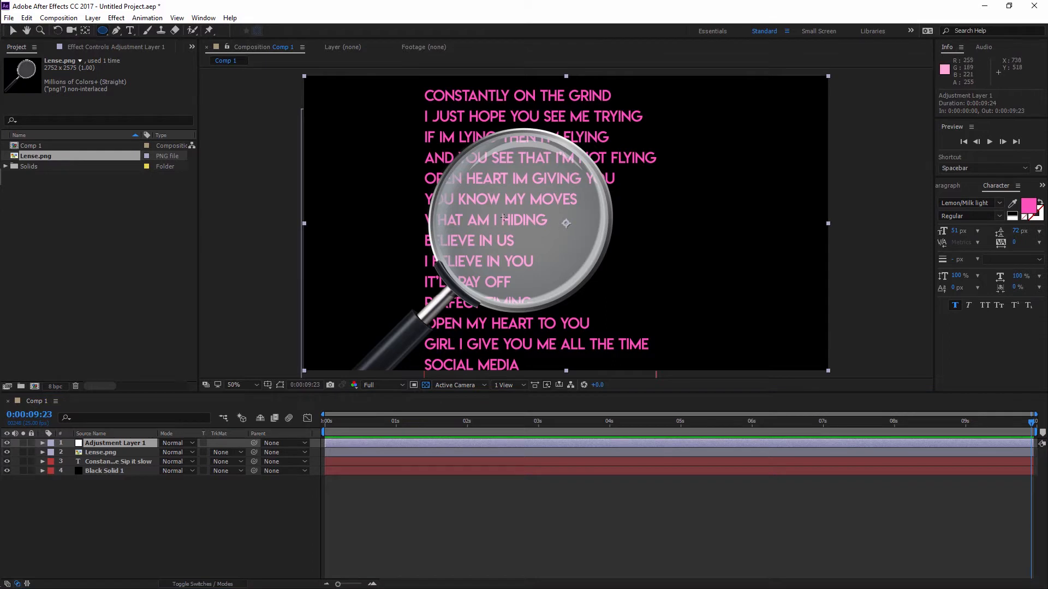
left_click_drag(508, 219, 582, 298)
Step: Resize and reposition the circular mask so it fits just inside the magnifier's rim
key("v")
left_click_drag(580, 249, 593, 253)
double_click(594, 252)
left_click_drag(600, 301, 606, 307)
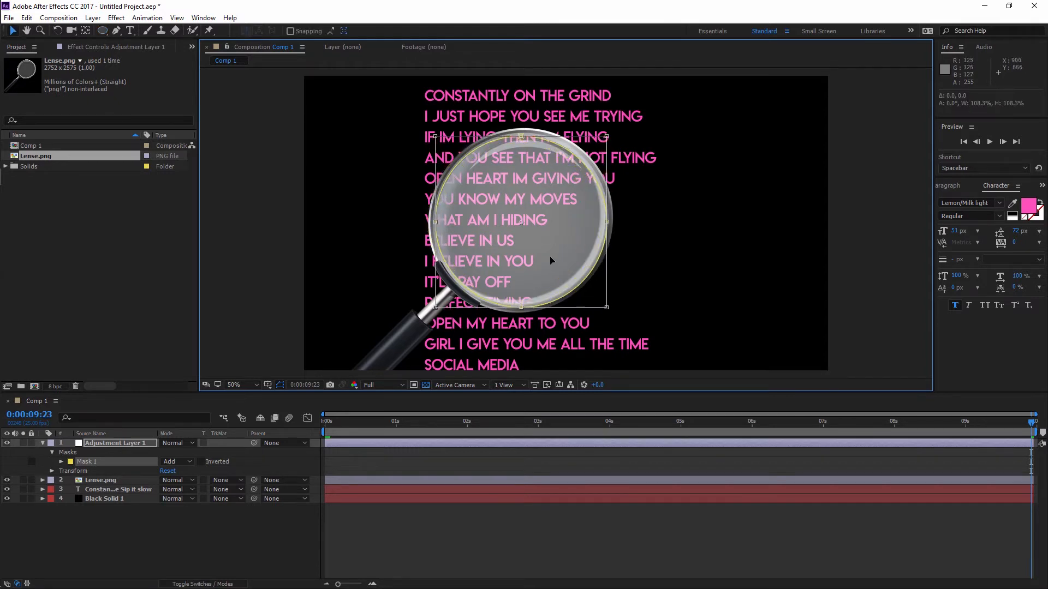
left_click_drag(550, 257, 553, 254)
left_click_drag(609, 304, 604, 299)
left_click_drag(535, 179, 536, 182)
left_click_drag(505, 240, 505, 242)
Step: Collapse the adjustment layer's properties and move the layer below Lense.png
left_click(38, 445)
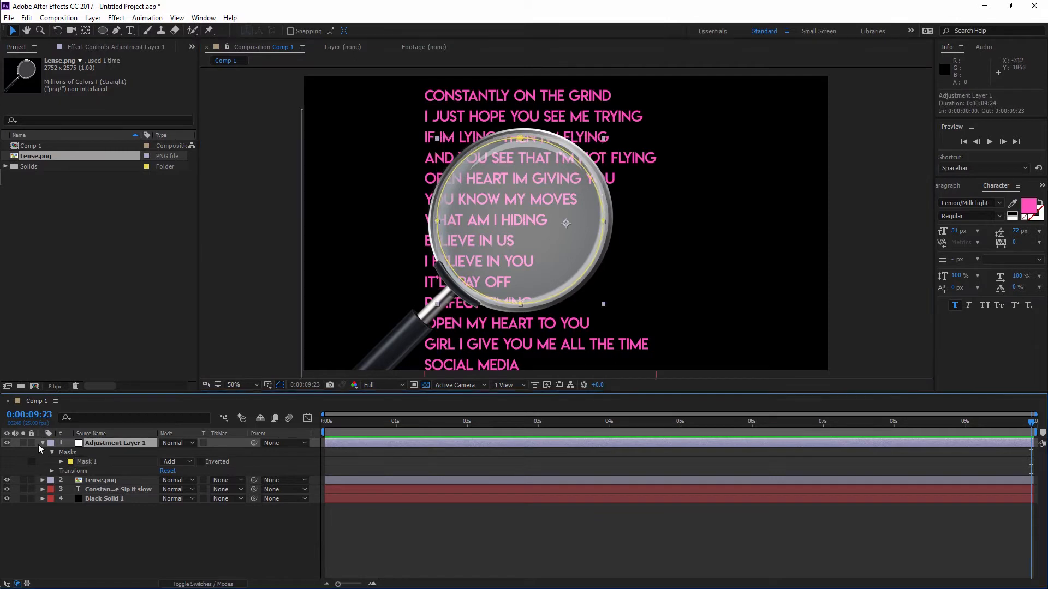
left_click(41, 443)
left_click_drag(139, 441, 129, 456)
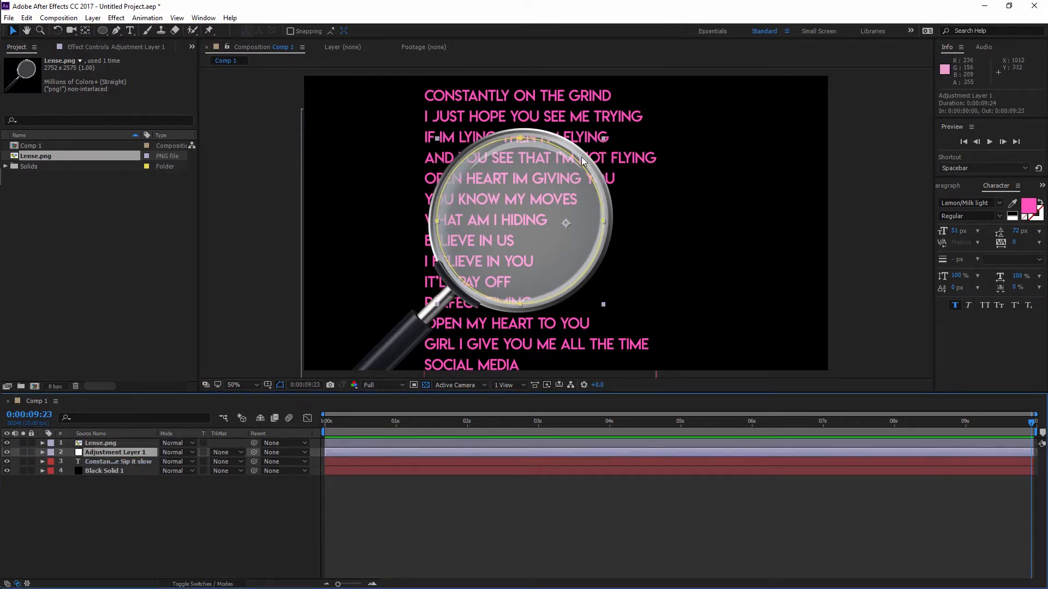
Step: Search the effects for "rad" and apply Radial Blur to the adjustment layer
key("ctrl+space")
type("rasd")
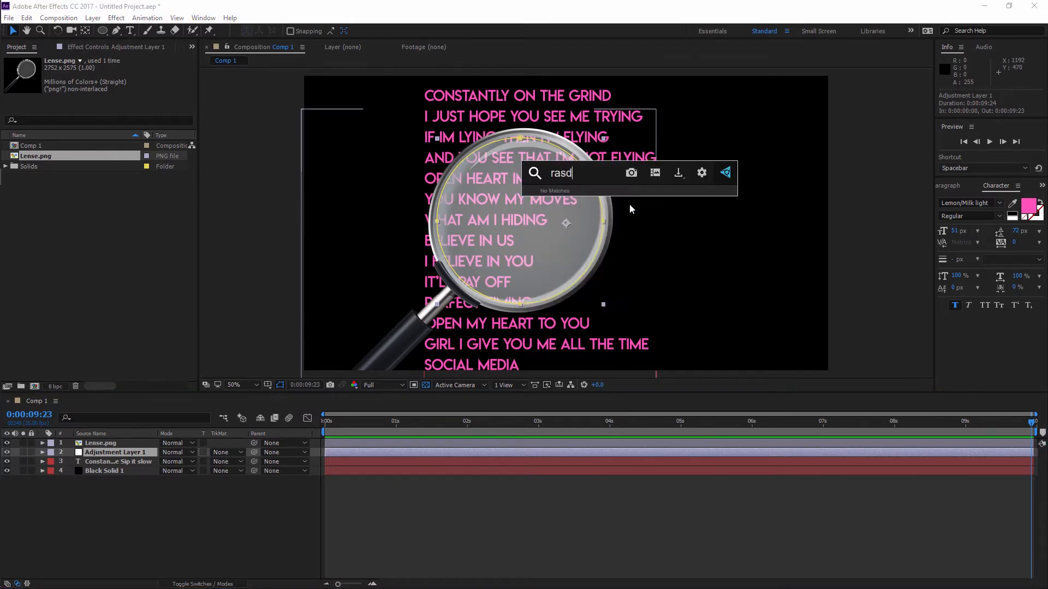
key("BackSpace")
key("BackSpace")
type("d")
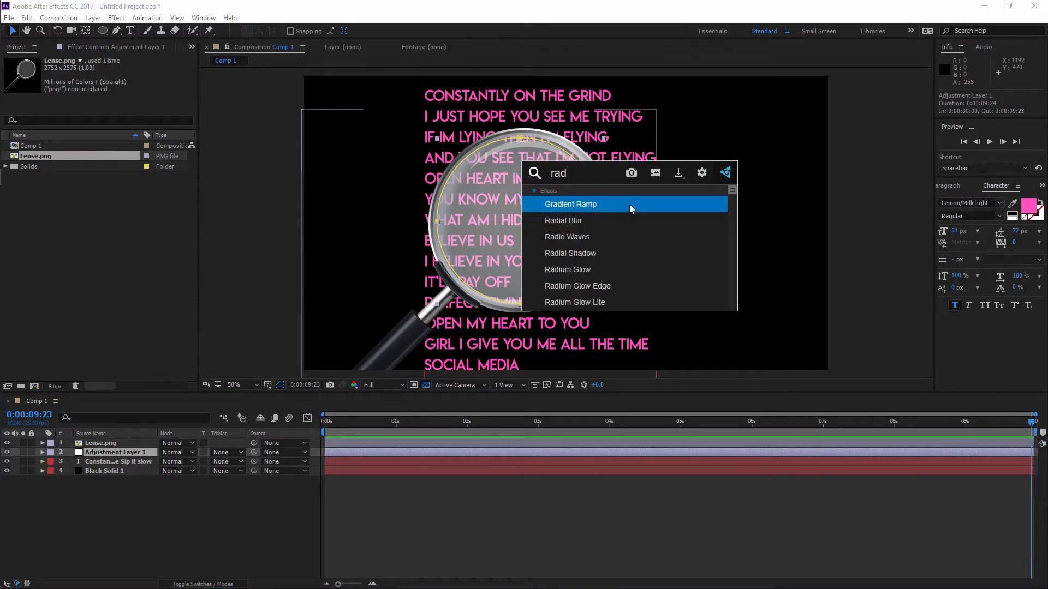
left_click(615, 220)
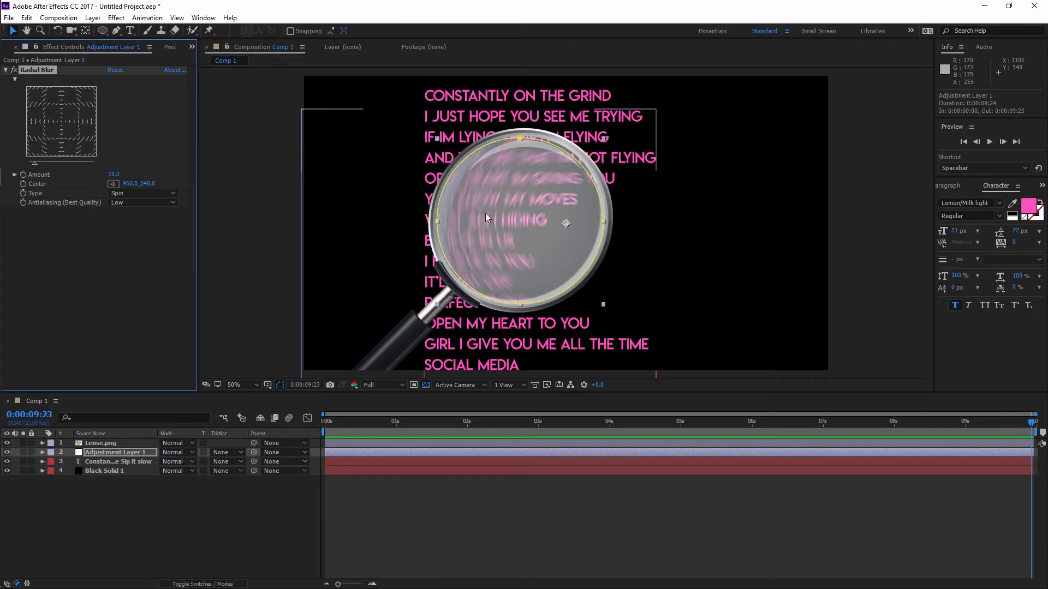
Step: Set the Radial Blur type to Zoom and its amount to about 14.6
left_click(136, 193)
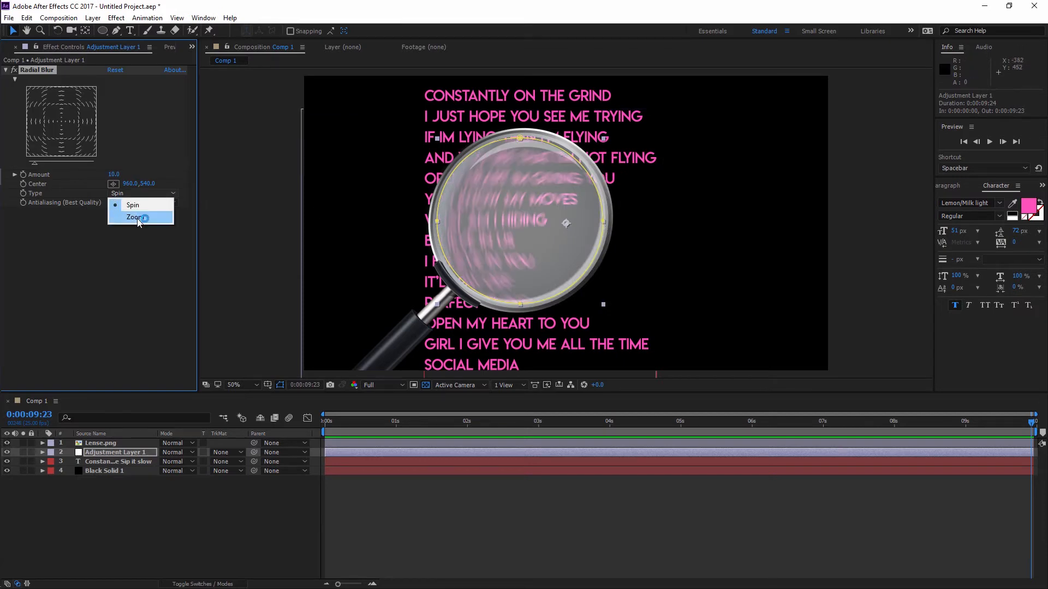
left_click(137, 218)
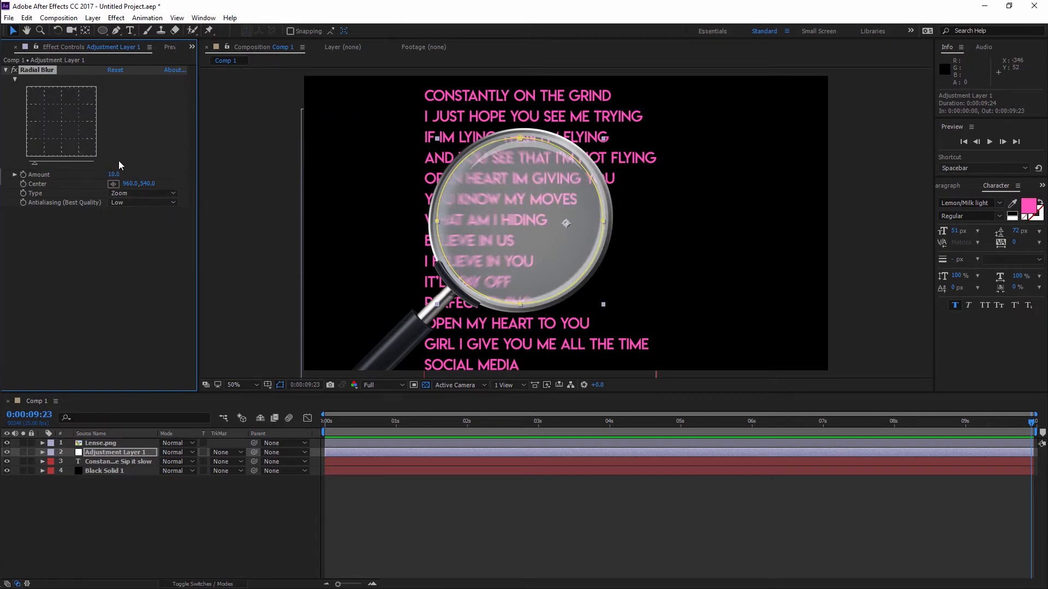
left_click_drag(114, 174, 166, 175)
Step: Place the Radial Blur center in the middle of the magnifier's glass, at about 788, 534
left_click(113, 185)
left_click(486, 230)
left_click_drag(494, 182, 554, 202)
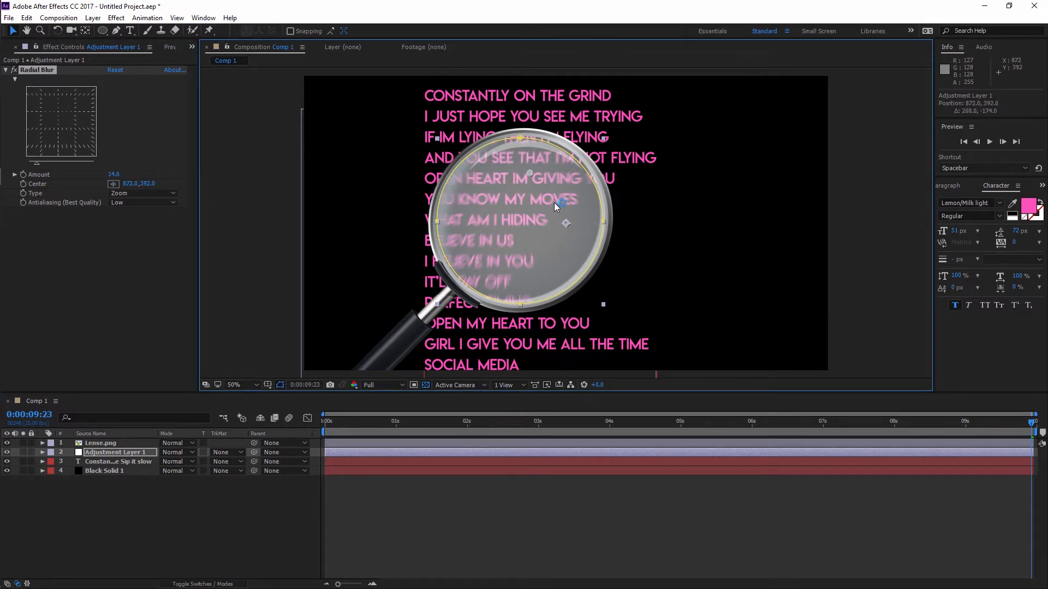
left_click_drag(524, 254, 519, 223)
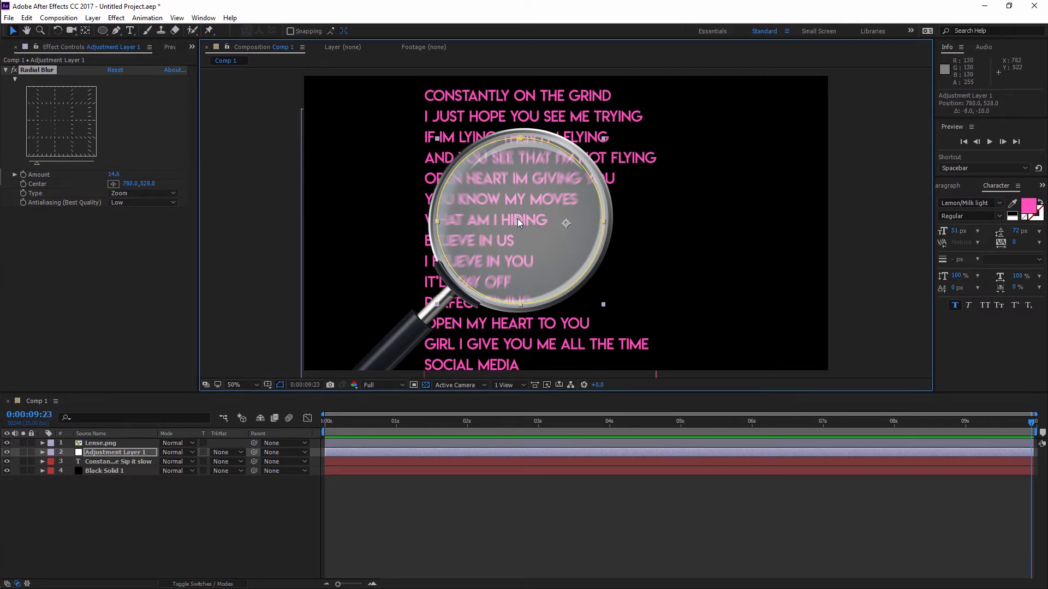
left_click_drag(517, 218, 520, 221)
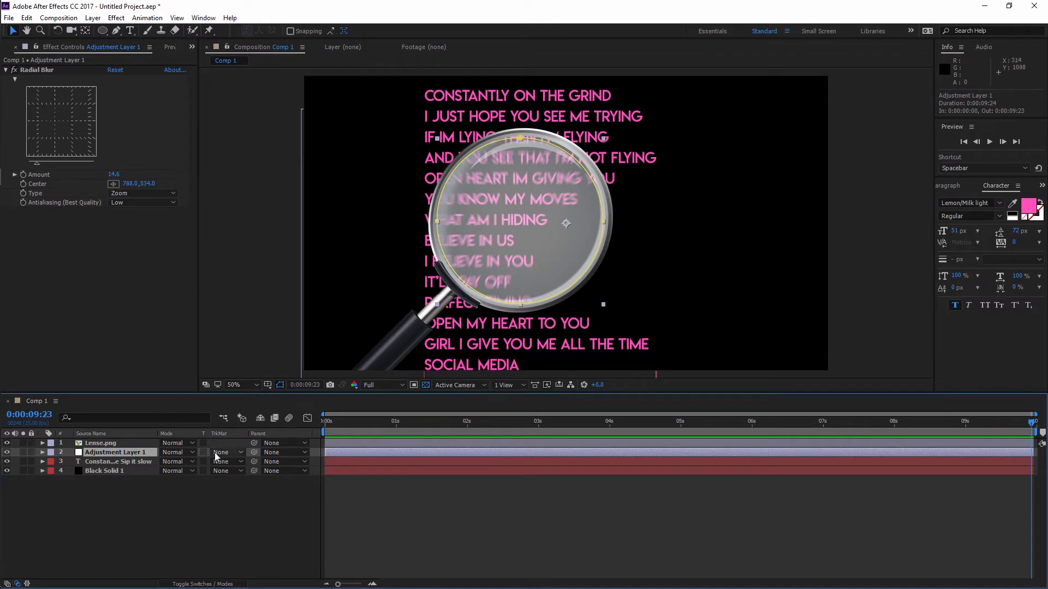
Step: Parent Adjustment Layer 1 to Lense.png and move the magnifier down over the lyrics to about 532, 824
left_click_drag(254, 451, 114, 445)
left_click(114, 444)
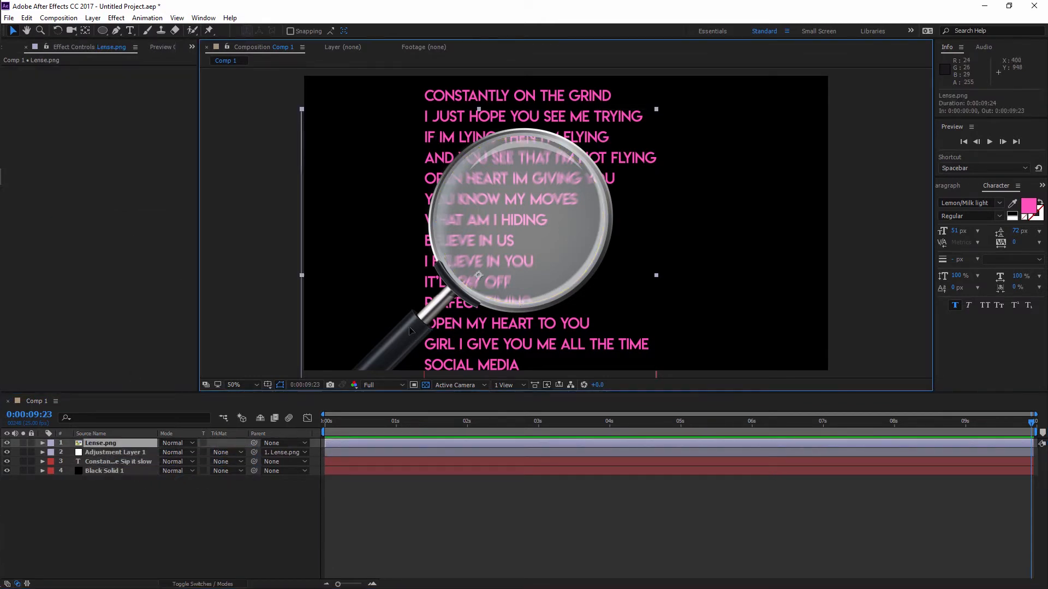
left_click_drag(416, 332, 384, 363)
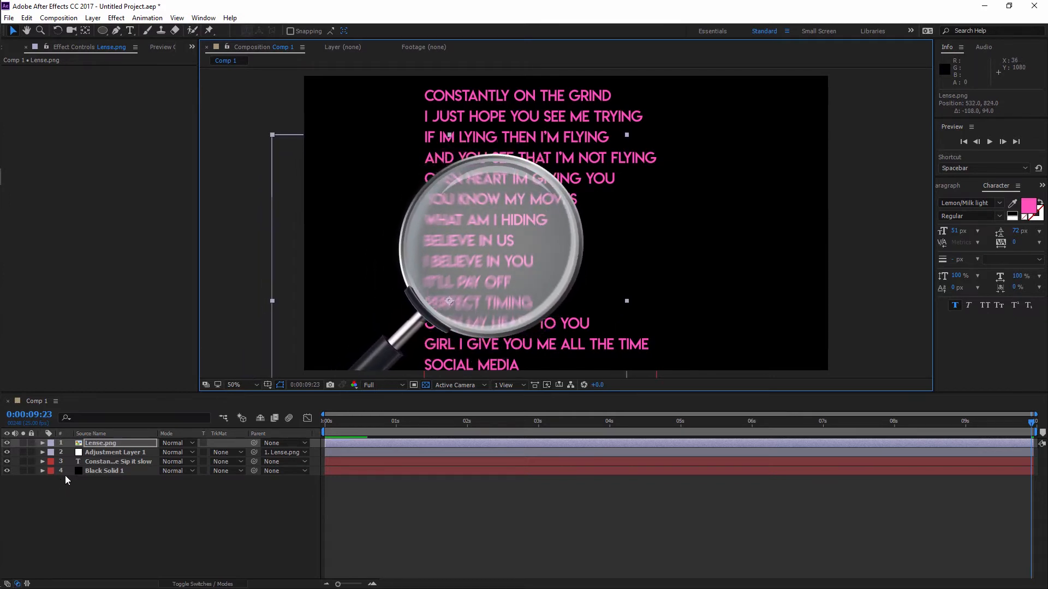
Step: Reposition the Radial Blur center to the middle of the moved glass, at about 674, 640
left_click(116, 453)
left_click(113, 184)
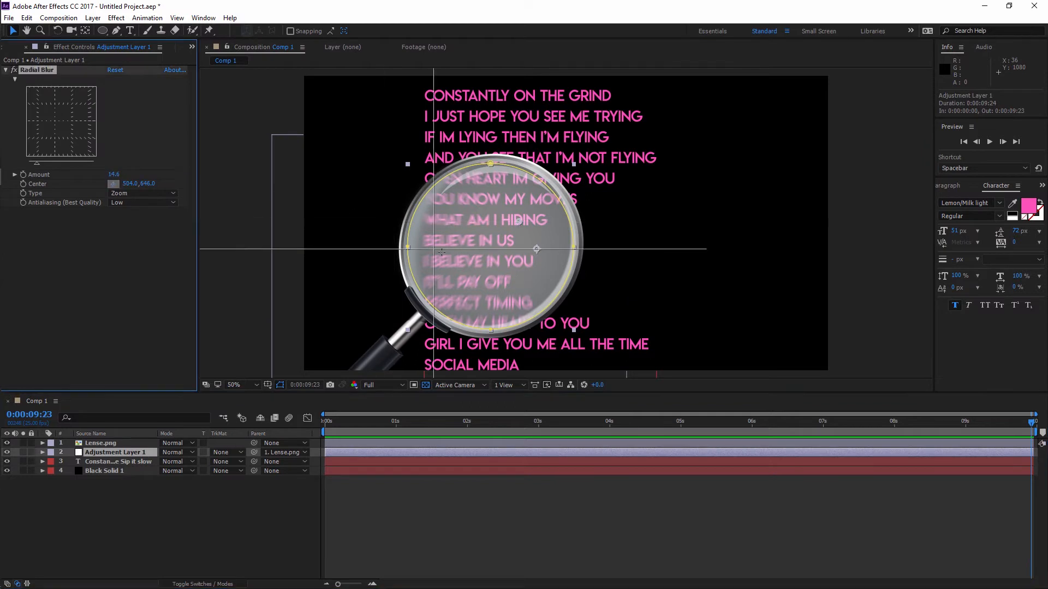
left_click_drag(443, 252, 484, 243)
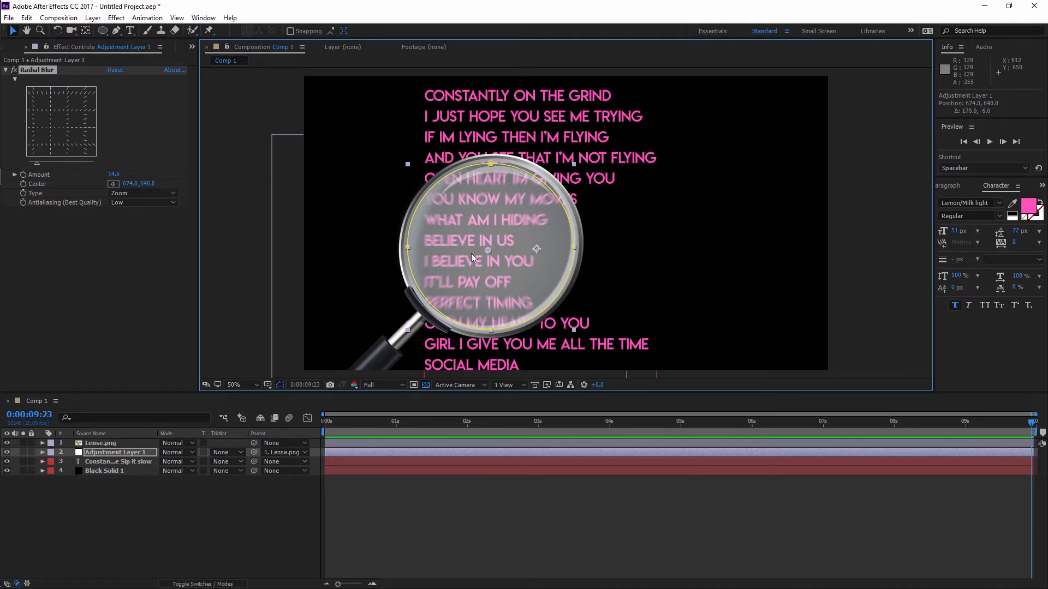
Step: Move the Lense.png anchor point to the middle of the magnifier's glass
left_click(113, 443)
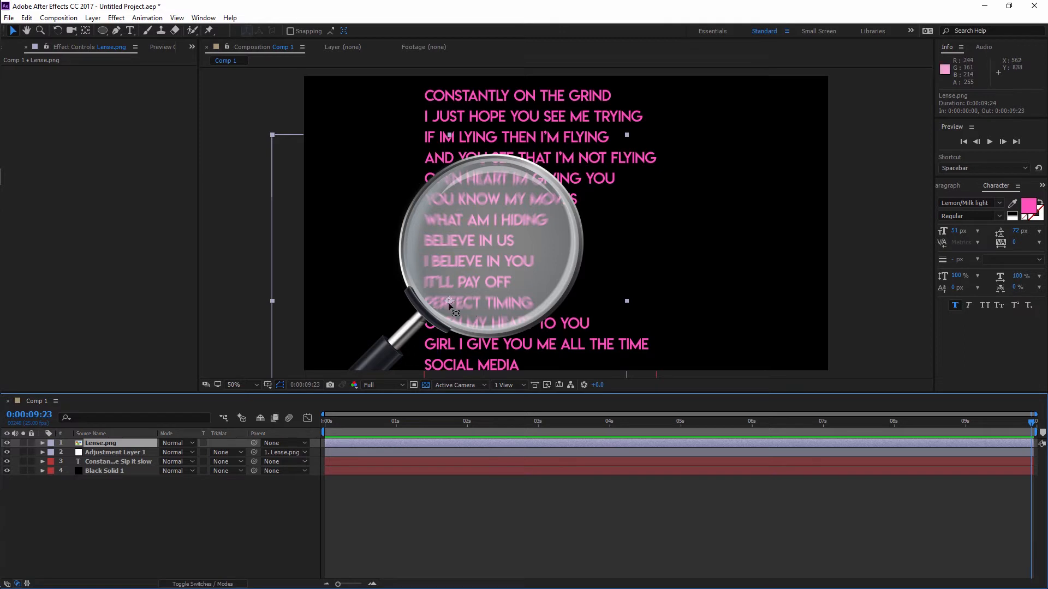
key("y")
left_click_drag(447, 299, 483, 248)
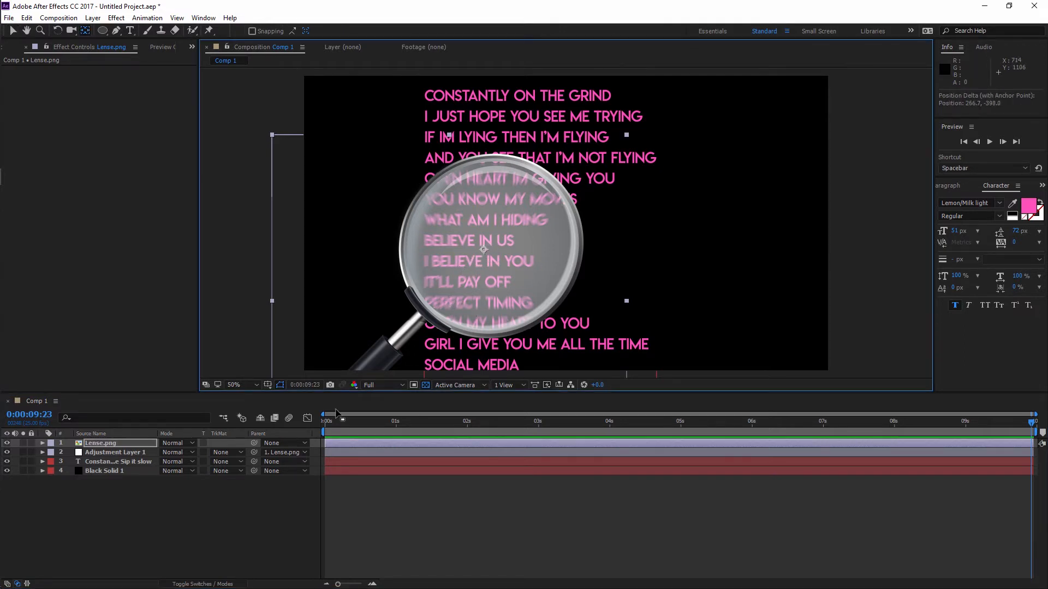
Step: Add an expression to the Radial Blur Center that links it to the Position of Lense.png
left_click(118, 453)
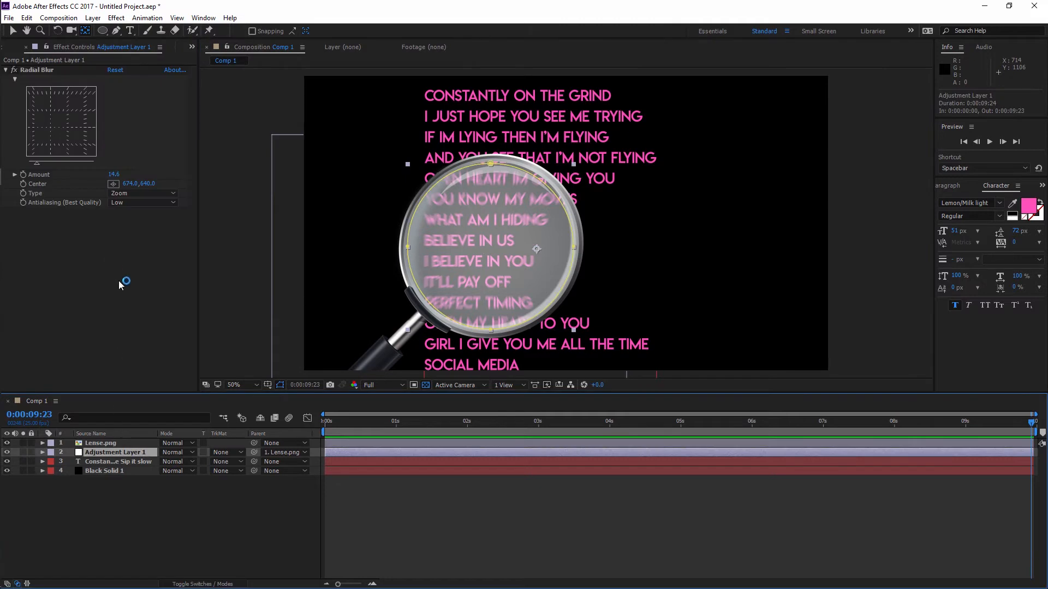
left_click(23, 184, "alt")
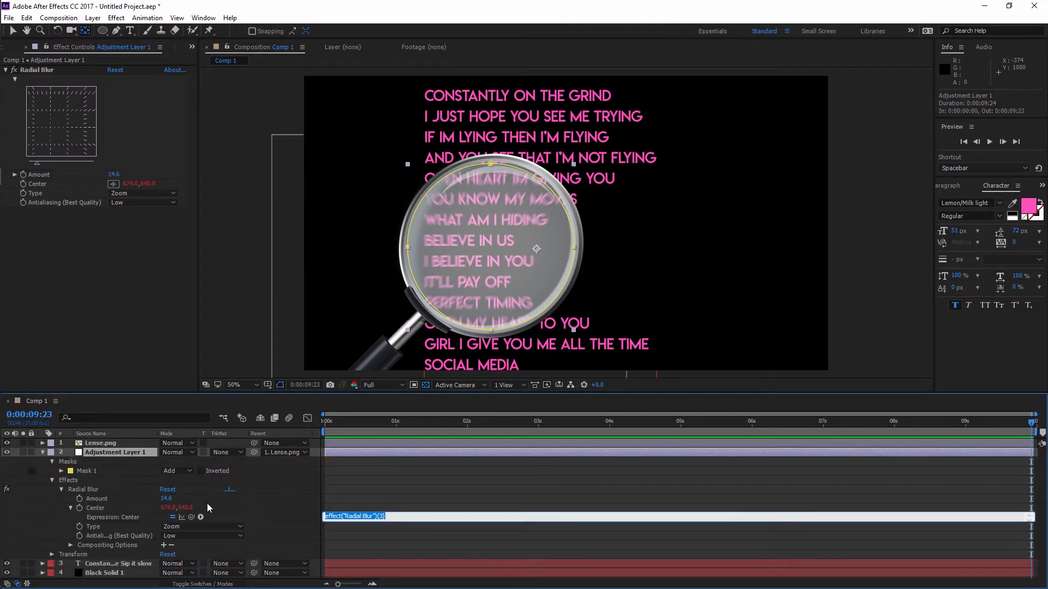
left_click(122, 441)
key("p")
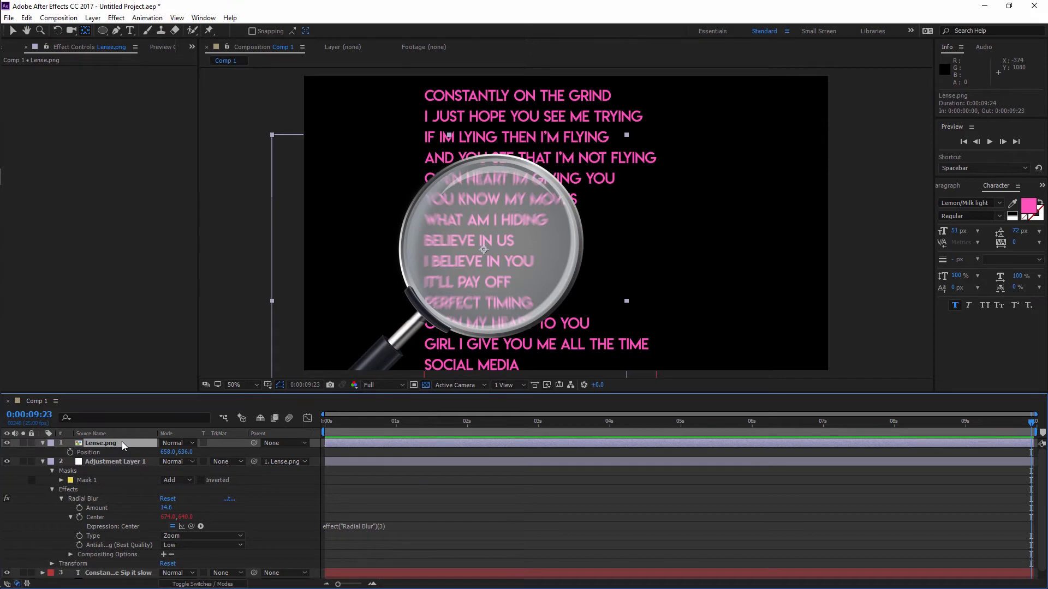
left_click_drag(191, 526, 87, 452)
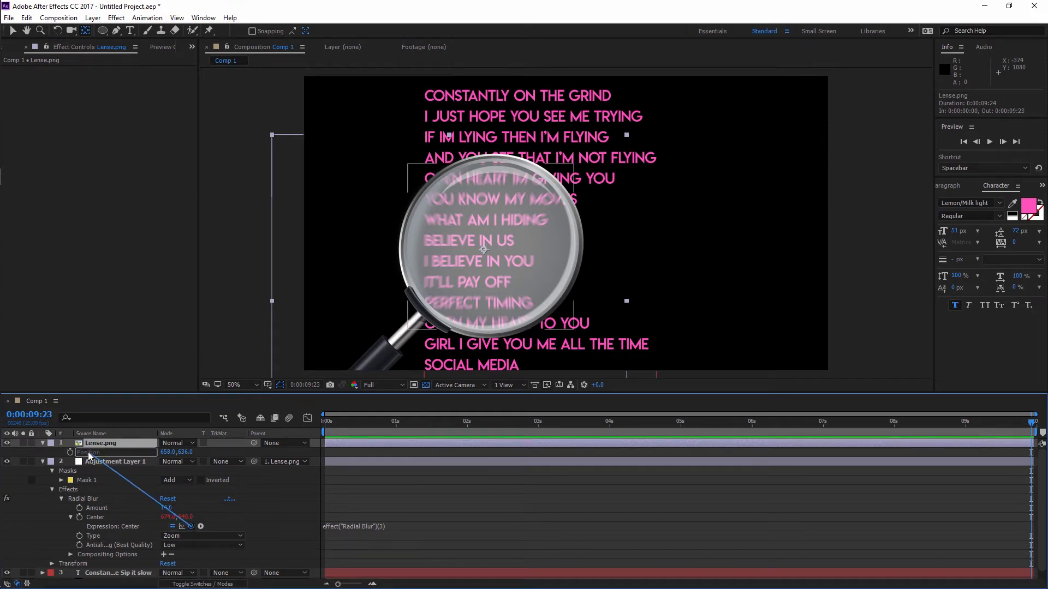
left_click(242, 486)
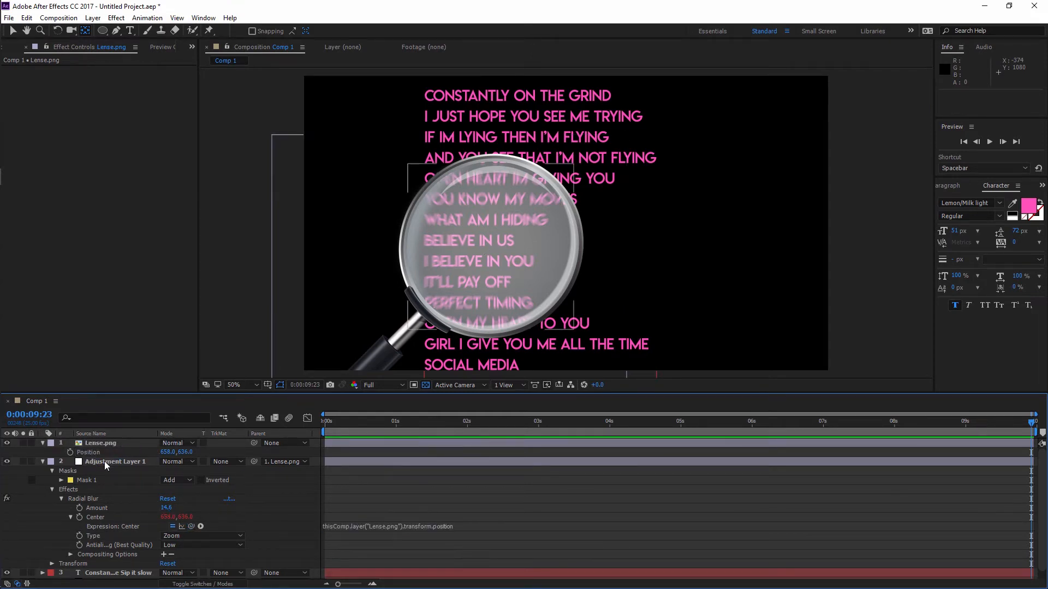
Step: Move Lense.png over the lyrics to about 656, 588 and collapse the adjustment layer's properties
left_click(106, 445)
key("v")
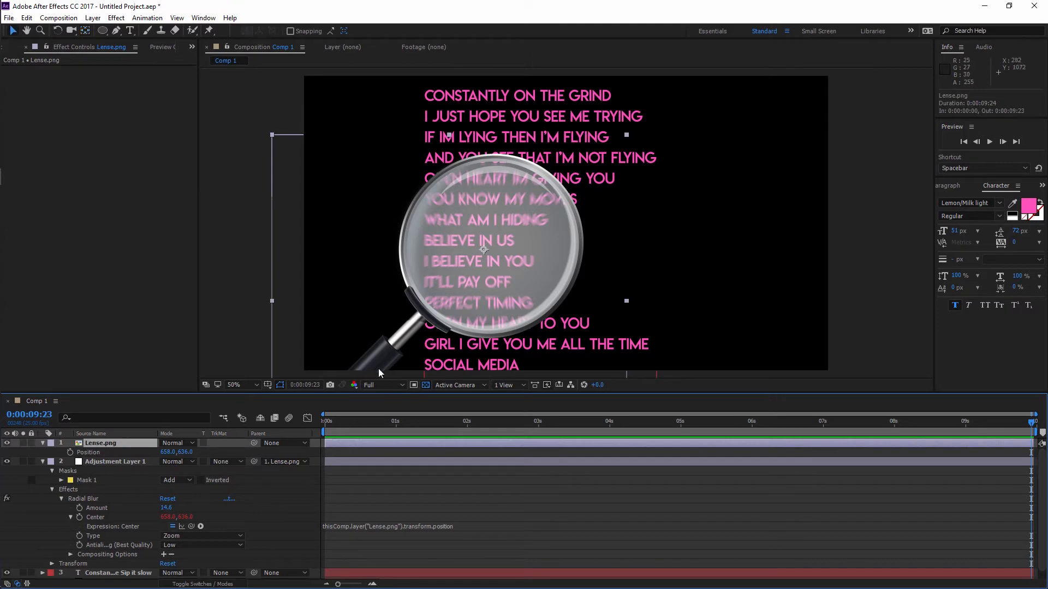
left_click_drag(422, 335, 380, 275)
left_click_drag(343, 322, 395, 328)
left_click(43, 462)
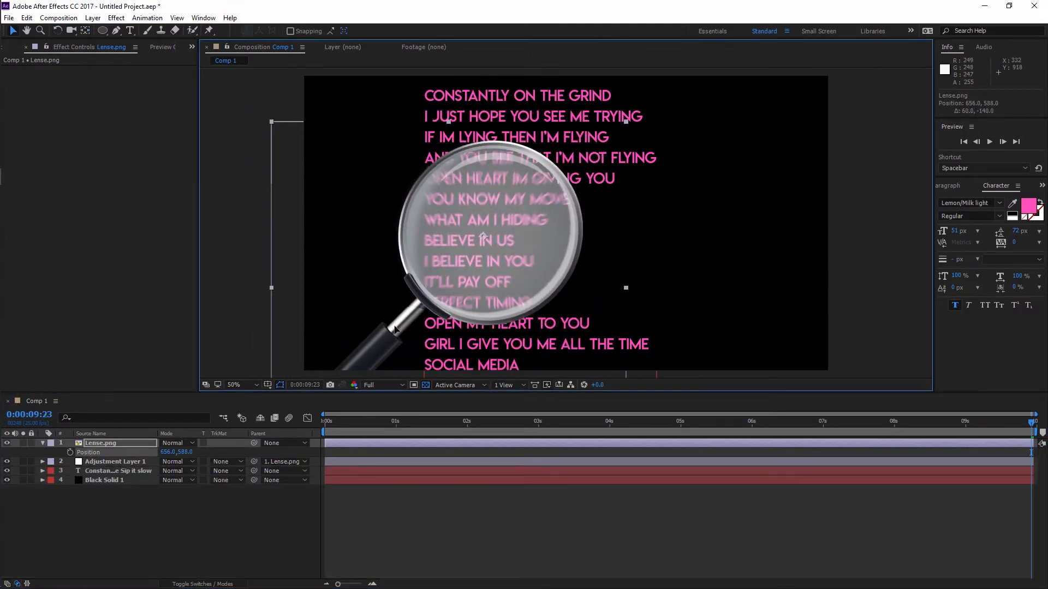
Step: Raise the Radial Blur amount to about 41.6 and move the magnifier to about 662, 636
left_click(111, 462)
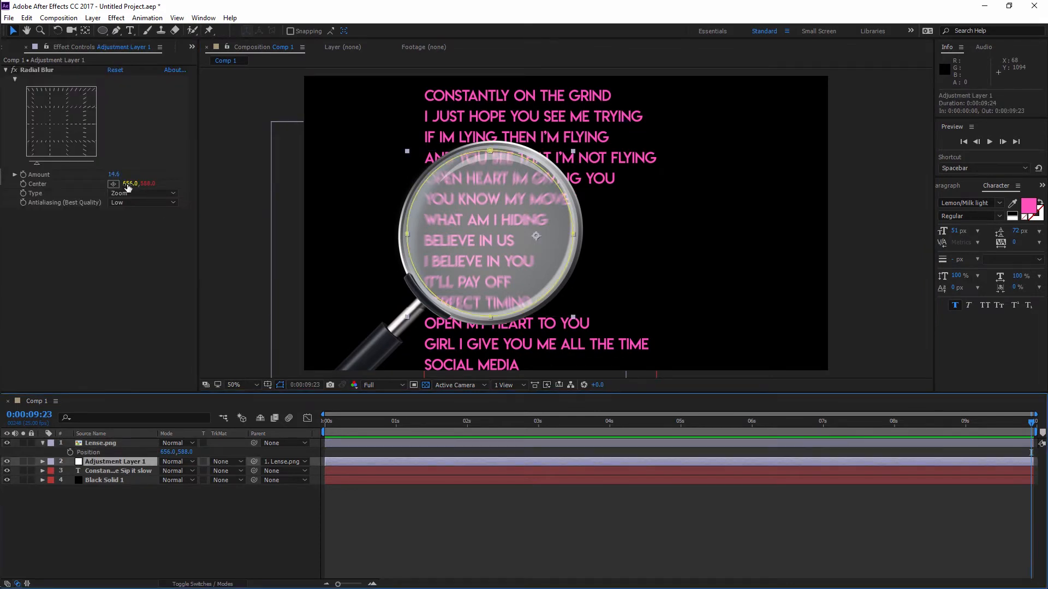
left_click_drag(114, 177, 130, 176)
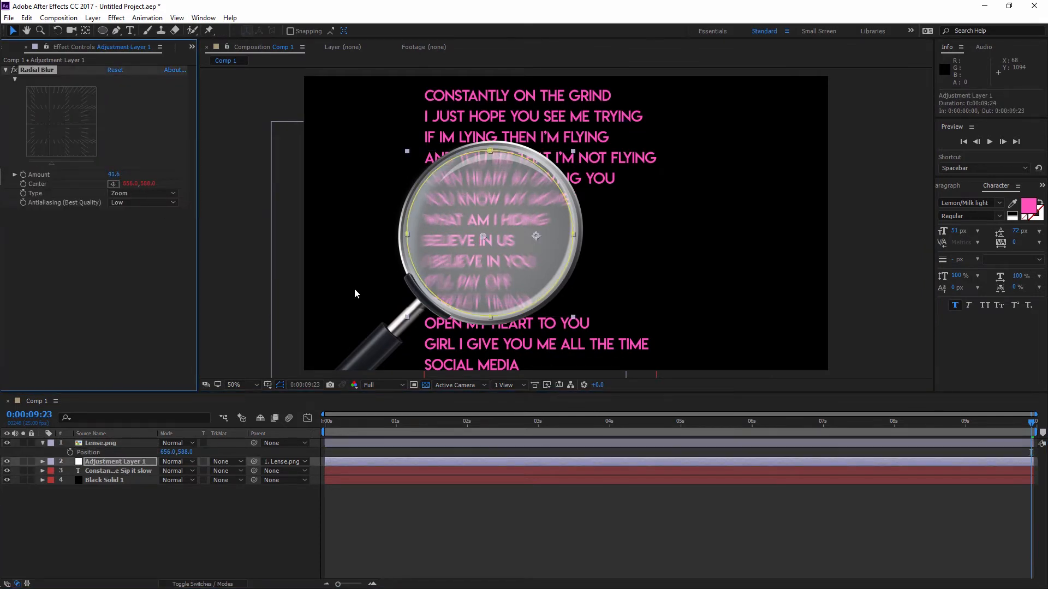
left_click(380, 356)
mouse_move(381, 358)
left_mouse_down()
mouse_move(365, 357)
mouse_move(359, 282)
mouse_move(392, 217)
mouse_move(382, 370)
left_mouse_up()
Step: Lower the Radial Blur amount to about 18, move the magnifier to about 620, 480 and collapse its layer
left_click(136, 461)
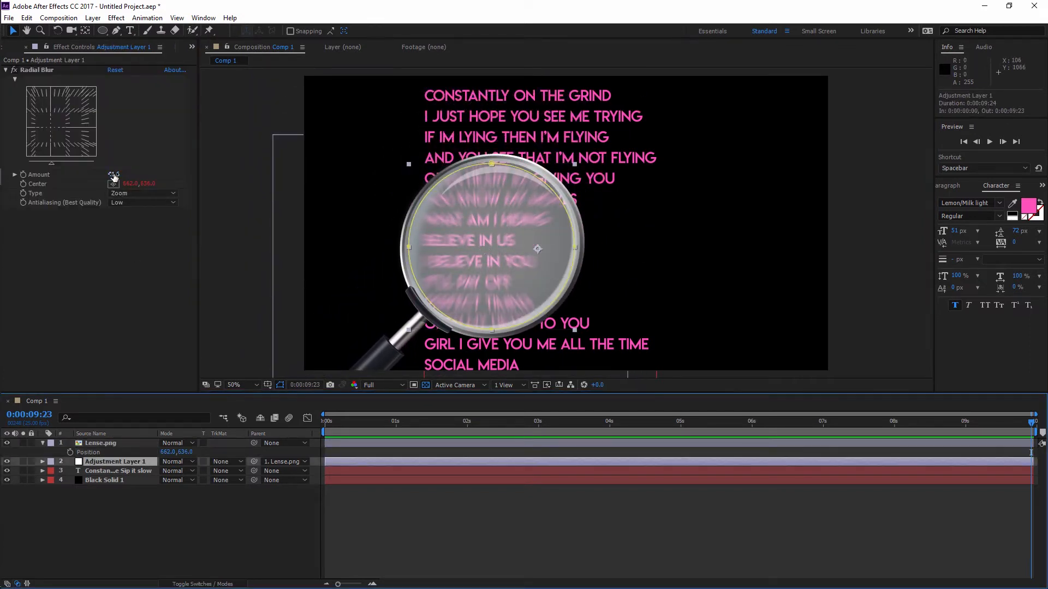
left_click_drag(113, 177, 95, 176)
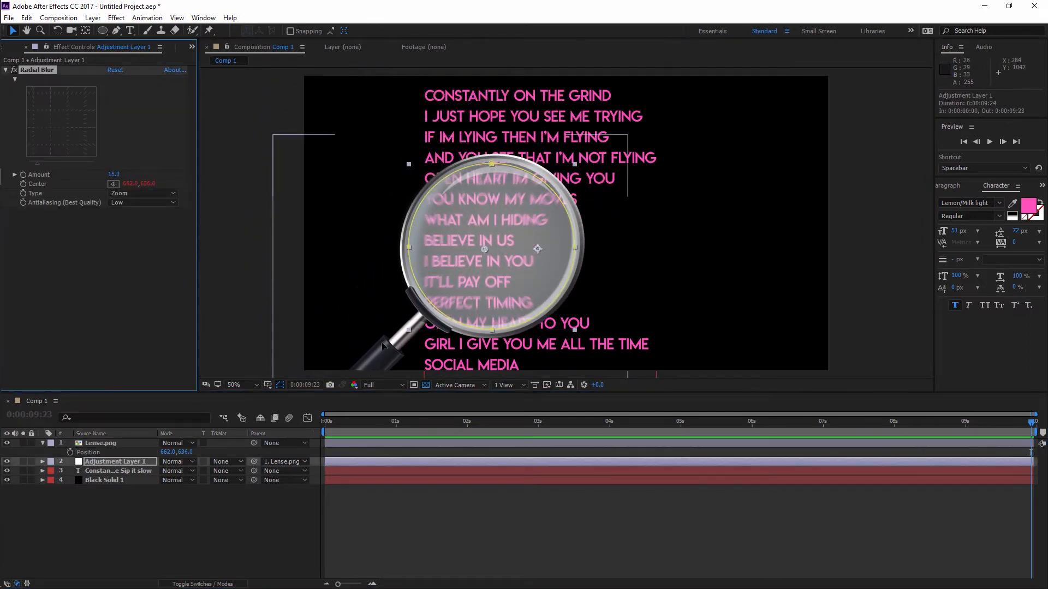
left_click_drag(383, 346, 372, 303)
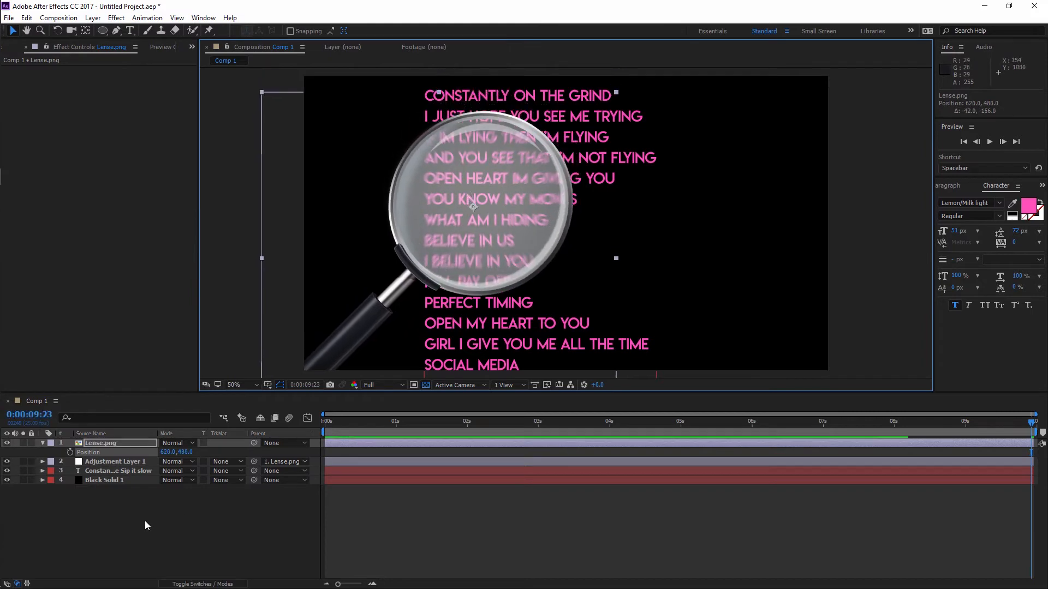
left_click(115, 536)
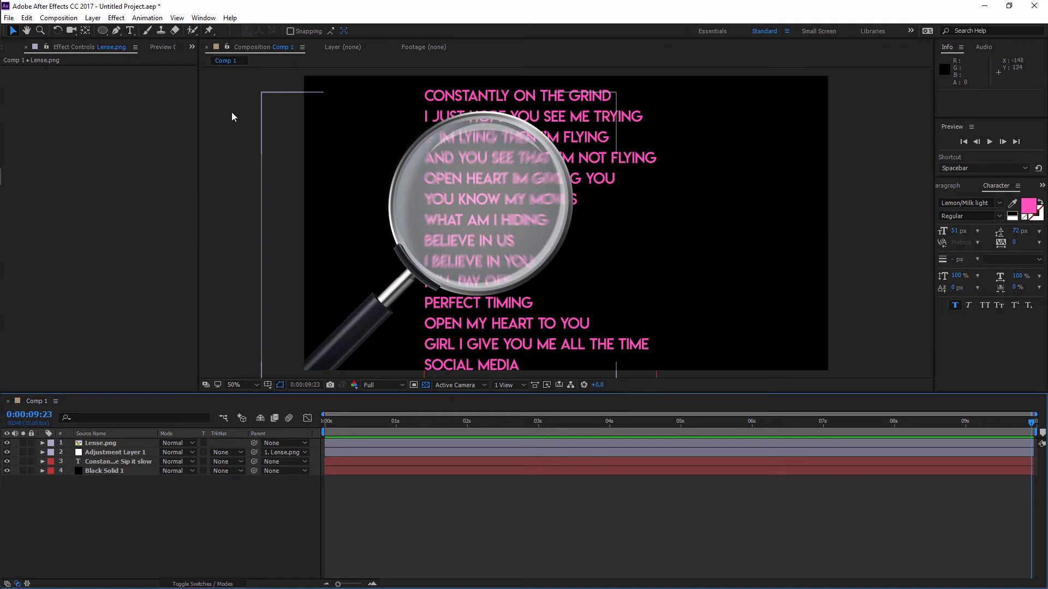
Step: Duplicate Comp 1 in the project and open the copy, Comp 2
left_click(5, 48)
left_click(42, 147)
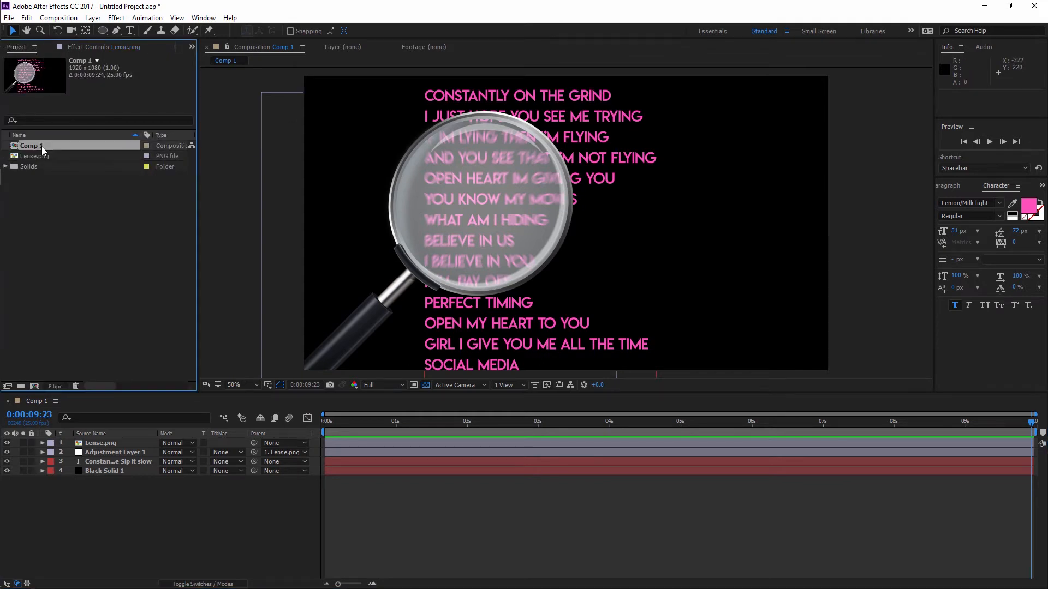
key("ctrl+d")
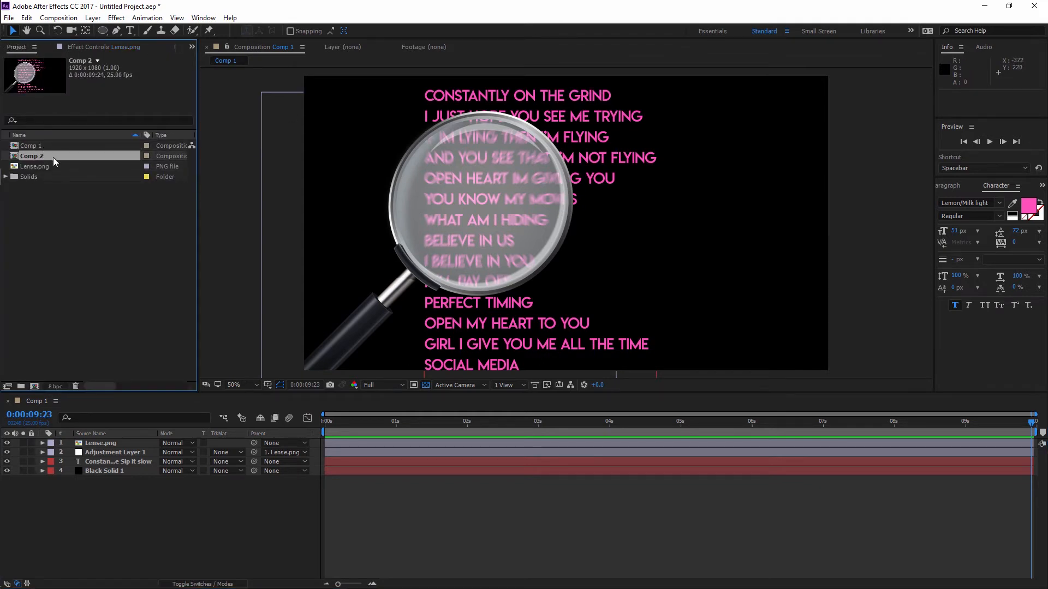
double_click(37, 156)
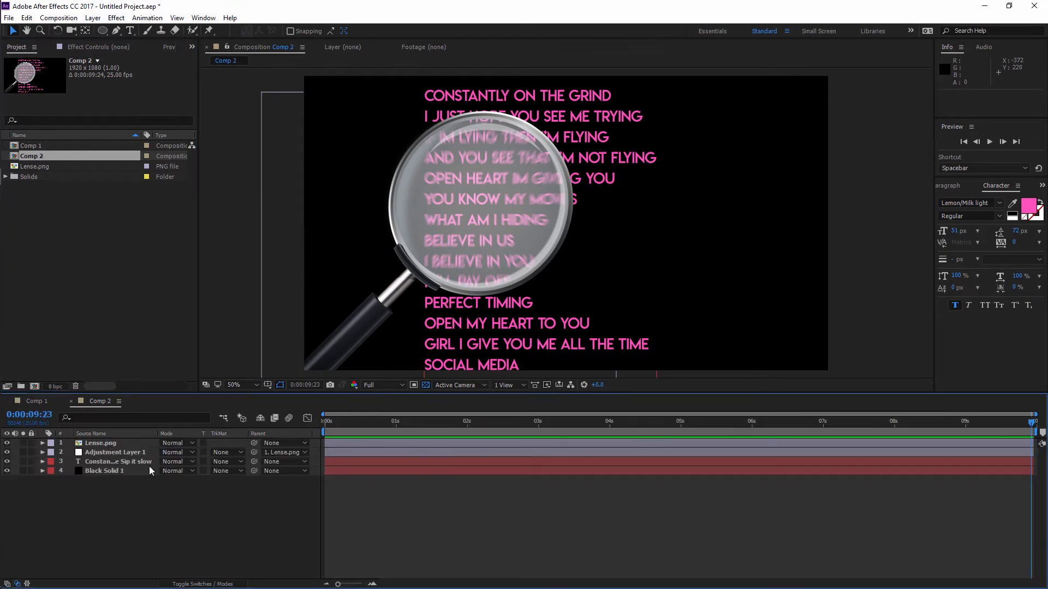
Step: Hide Lense.png and Adjustment Layer 1 in Comp 2 so only the lyrics and black solid show
left_click(7, 443)
left_click(493, 197)
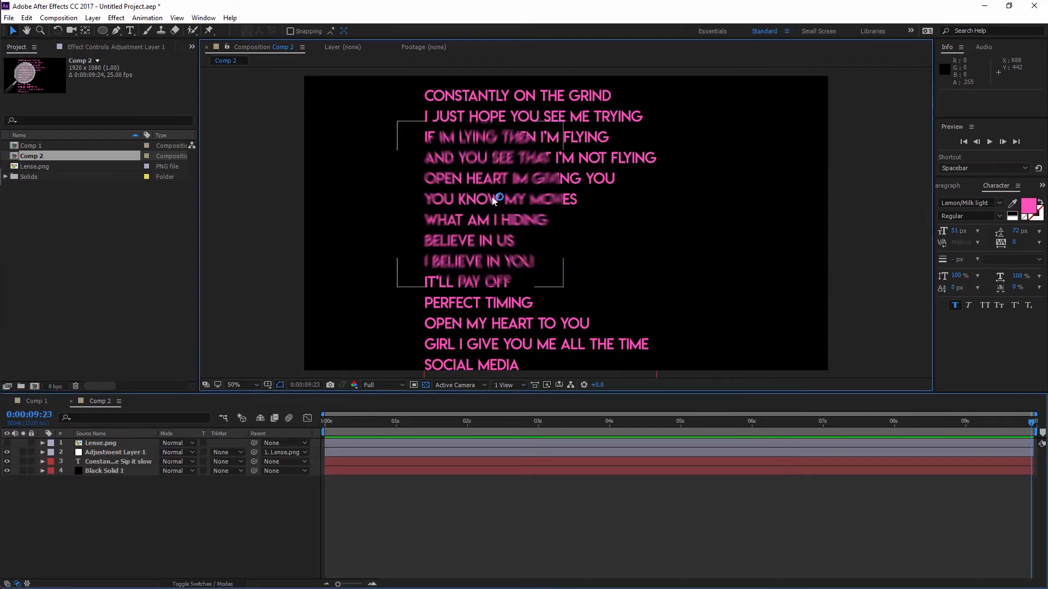
left_click(7, 452)
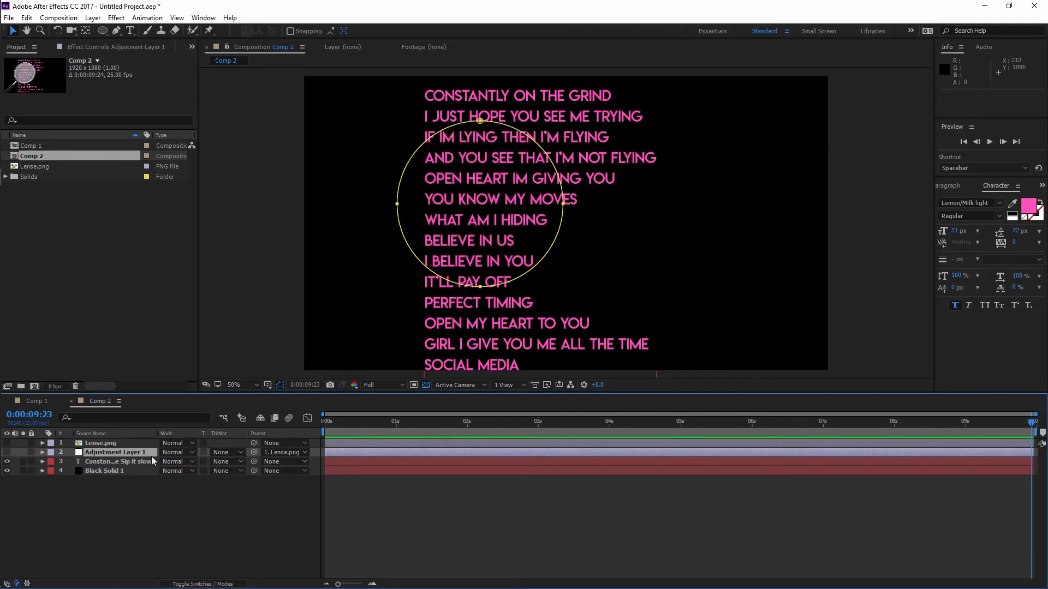
left_click(136, 533)
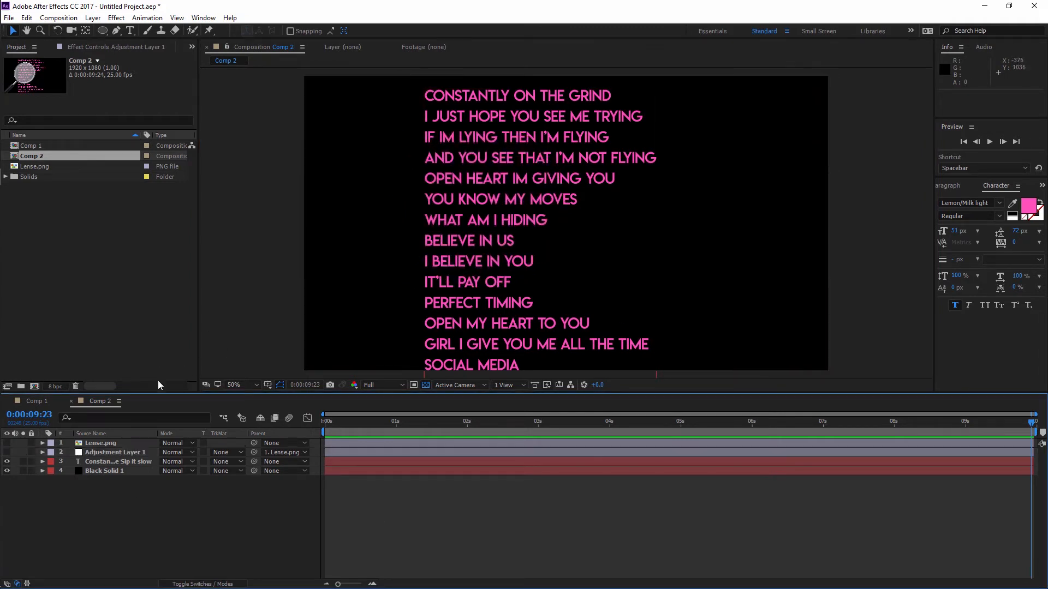
Step: Insert Comp 2 into Comp 1 directly below Adjustment Layer 1 and scale it to 113%
left_click(38, 401)
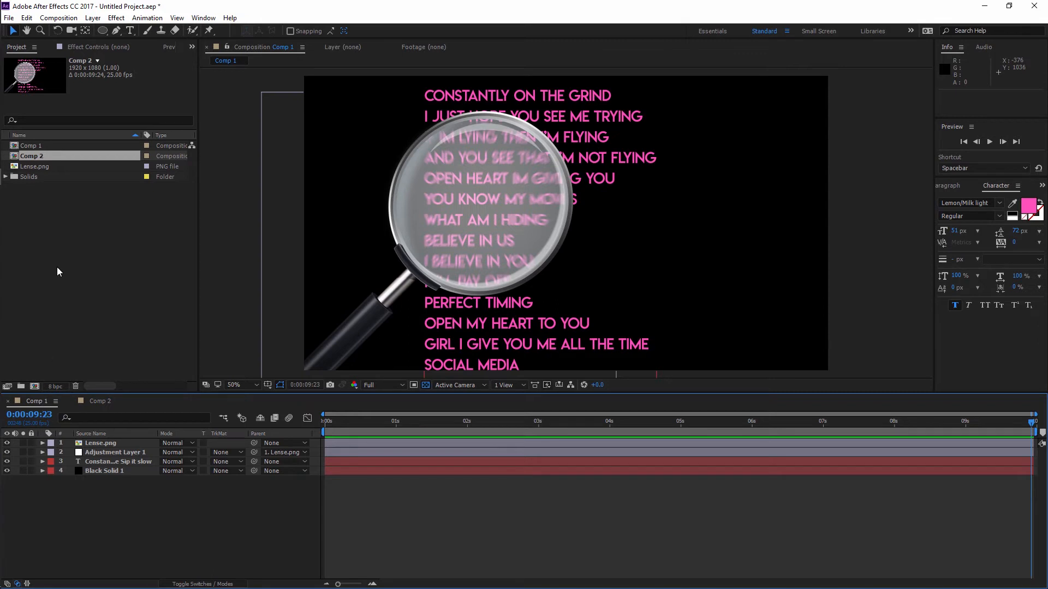
left_click_drag(44, 152, 97, 461)
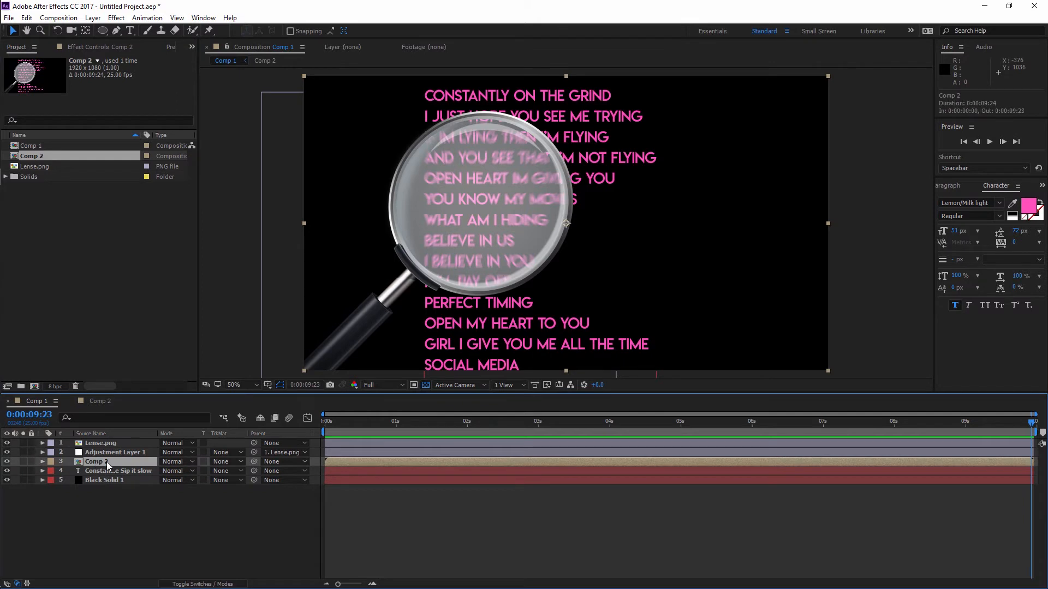
key("s")
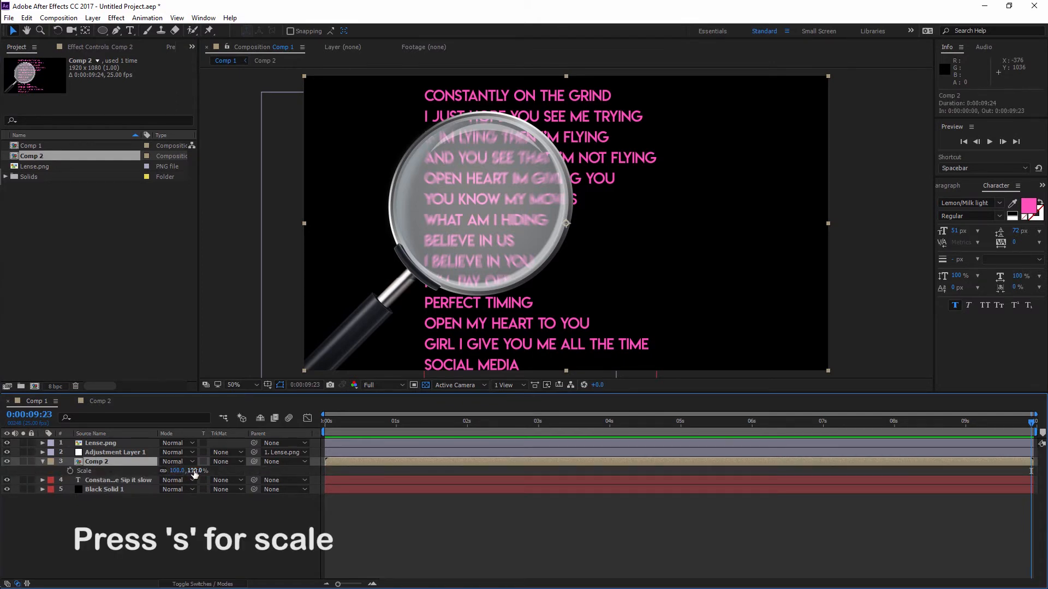
left_click_drag(194, 472, 252, 465)
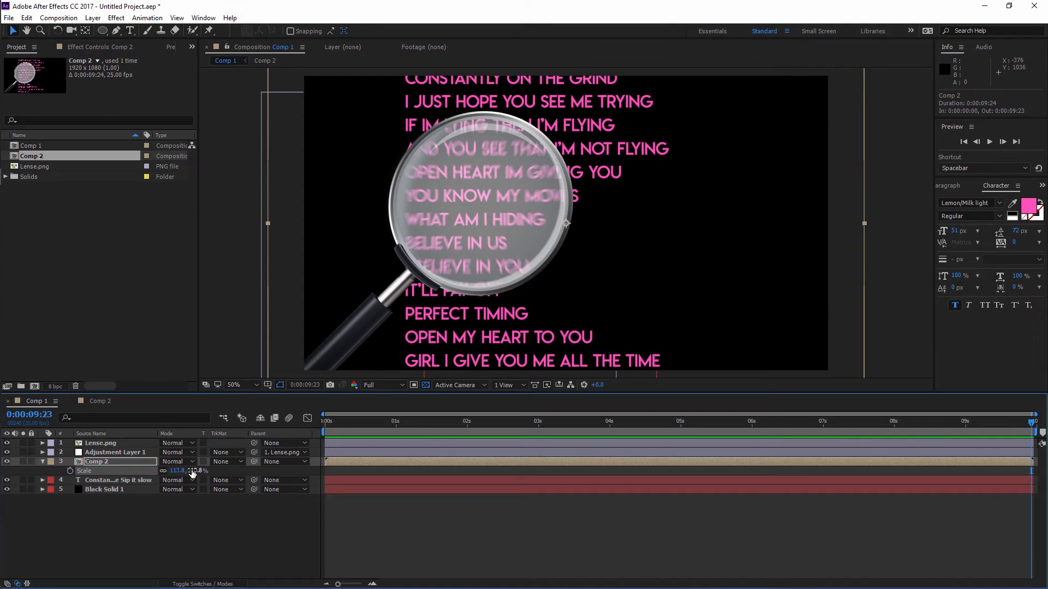
key("t")
mouse_move(166, 470)
left_mouse_down()
mouse_move(135, 471)
mouse_move(170, 470)
left_mouse_up()
key("t")
left_click(125, 520)
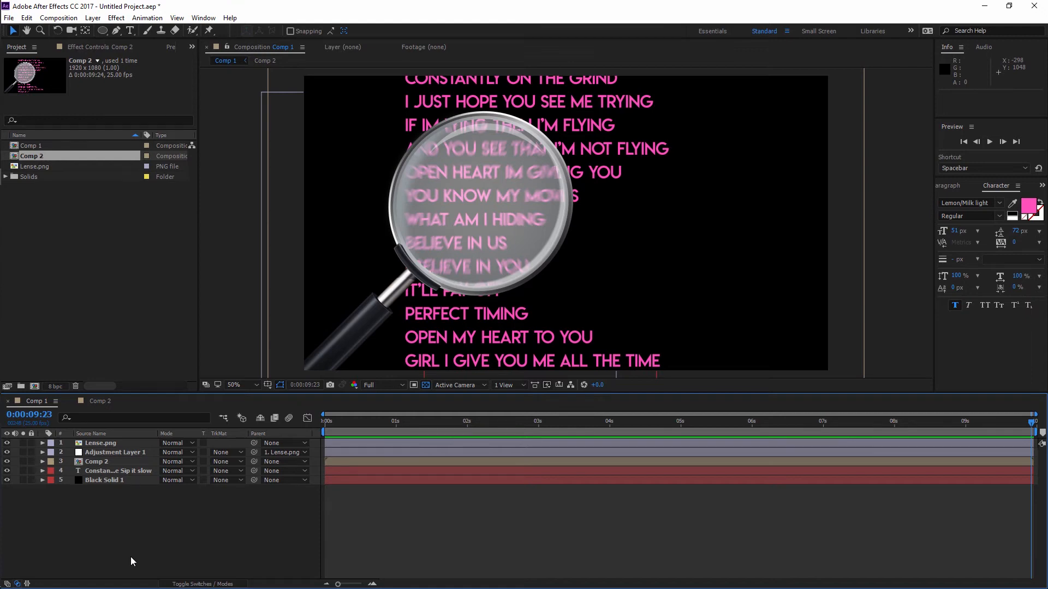
Step: Rename Comp 1 as Magnify and Comp 2 as text
key("ctrl+k")
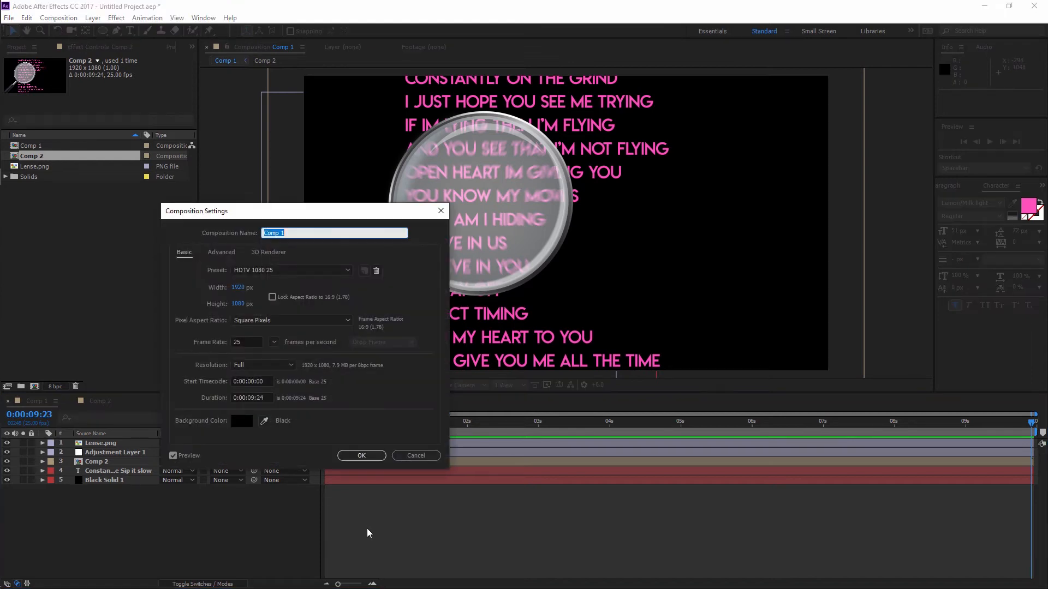
key("Return")
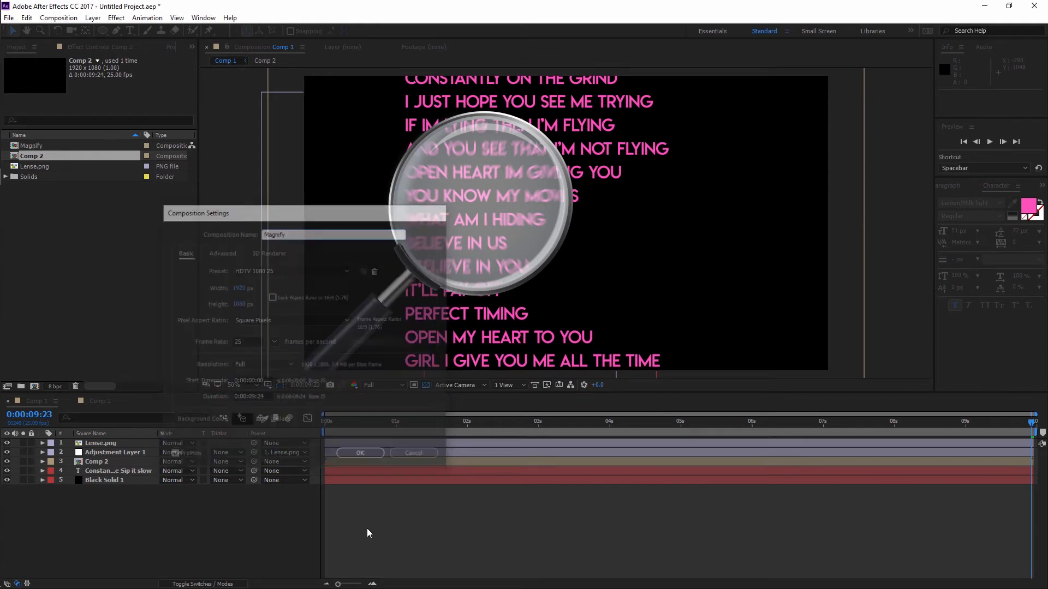
left_click(96, 401)
key("ctrl+k")
type("text")
key("Return")
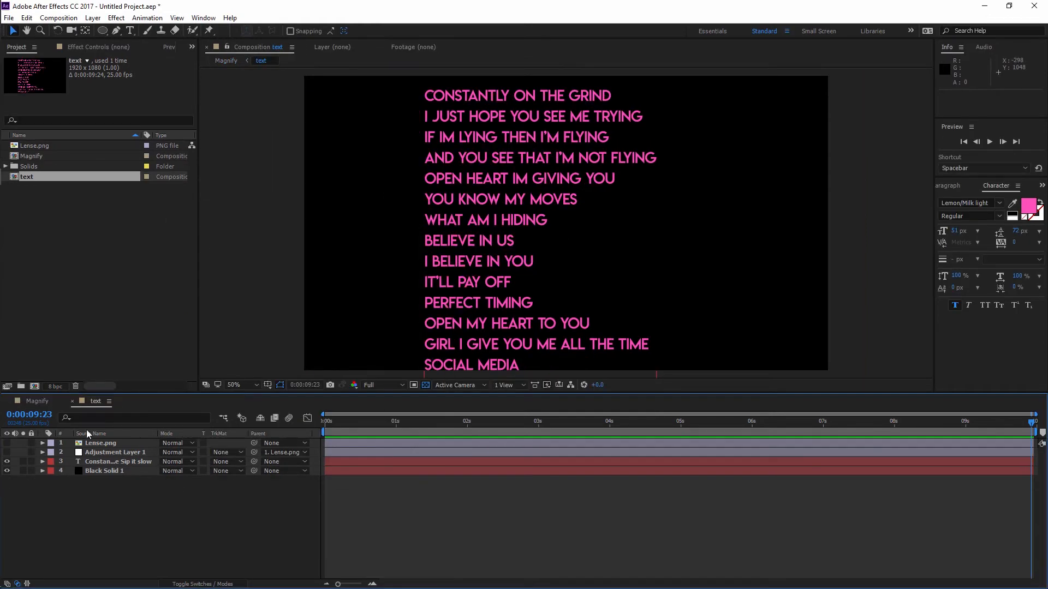
Step: Return to the Magnify composition and show the Scale property of the text layer
left_click(43, 402)
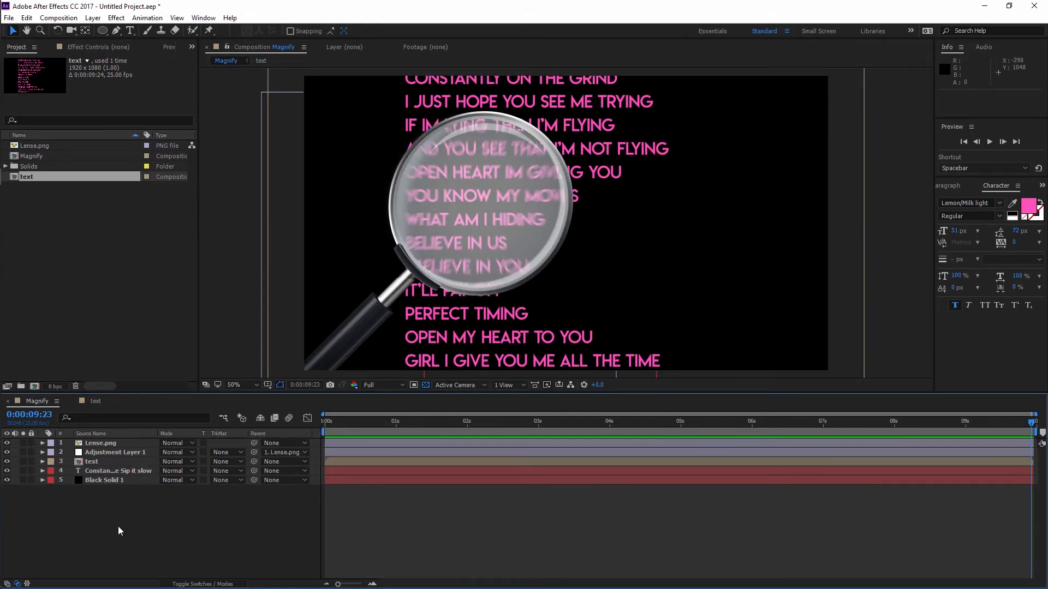
left_click(114, 460)
key("s")
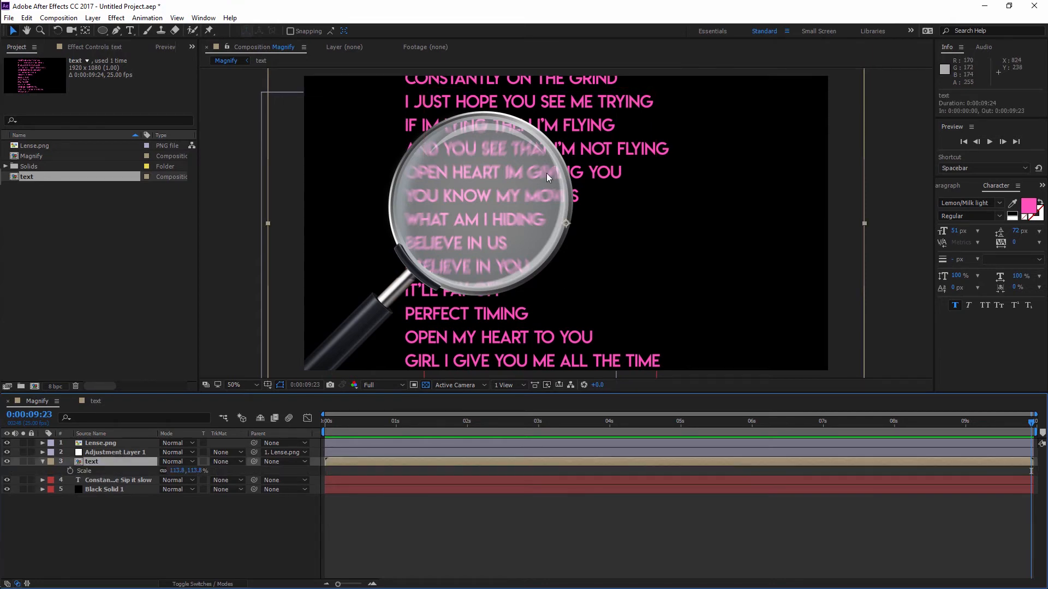
Step: Duplicate Adjustment Layer 1 and delete the effects from the lower copy
left_click(130, 454)
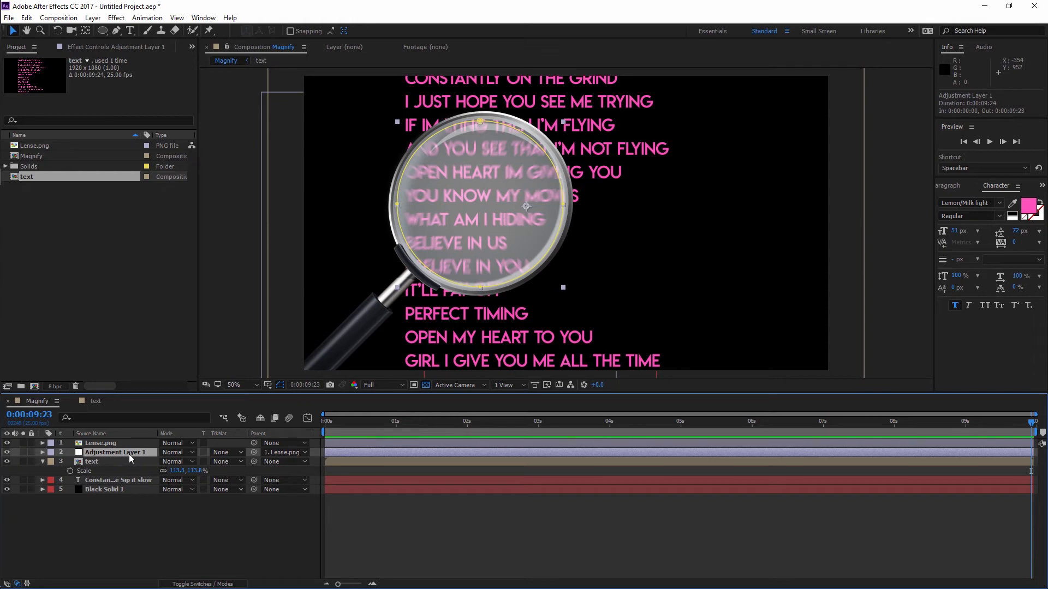
key("ctrl+d")
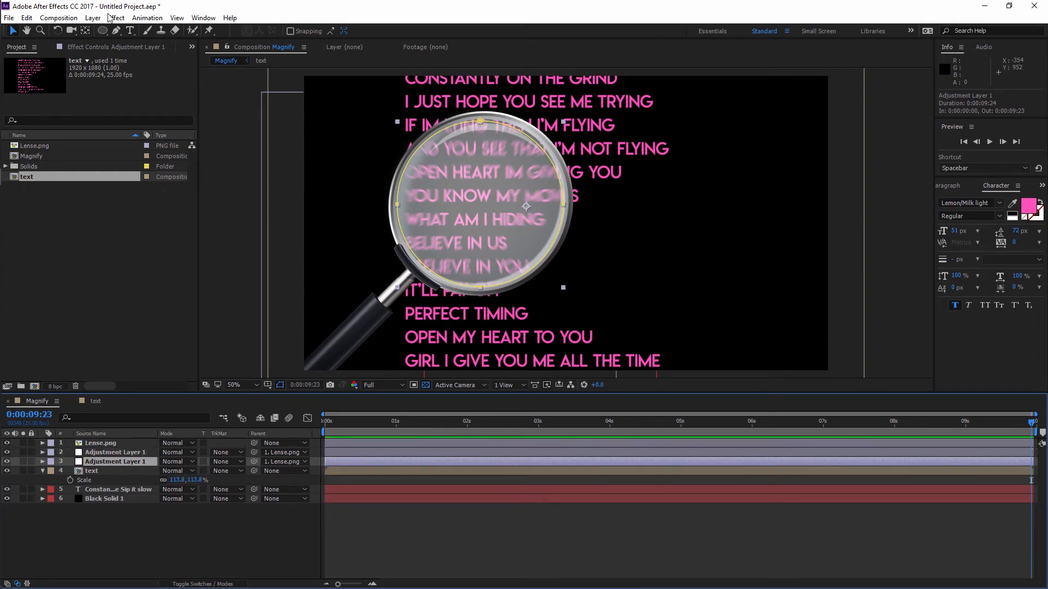
left_click(93, 47)
left_click(27, 72)
key("Delete")
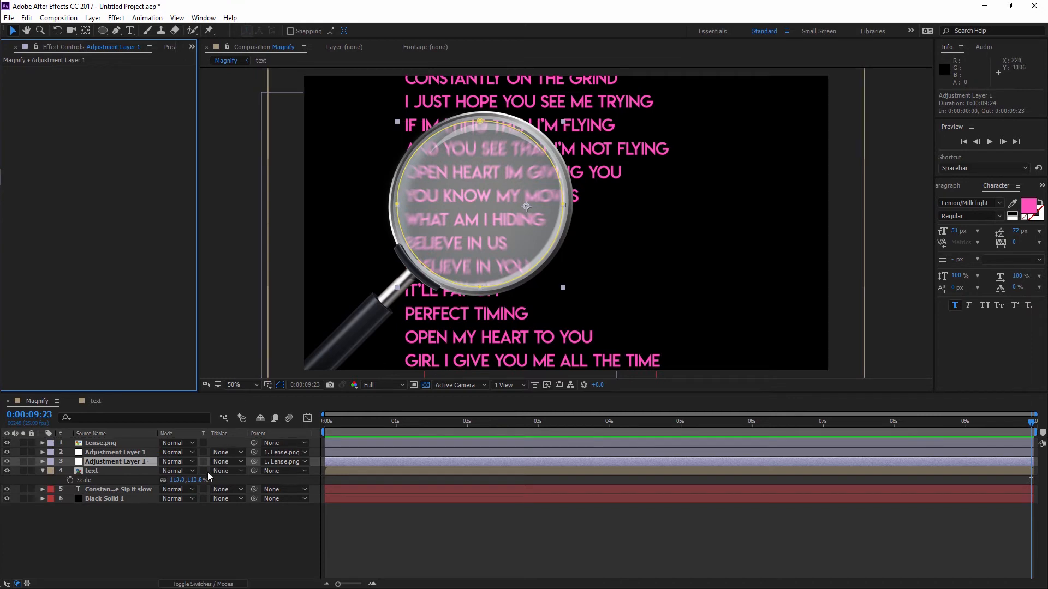
Step: Turn off the lower Adjustment Layer 1 copy's adjustment switch and use it as the alpha track matte for the text layer
left_click(205, 584)
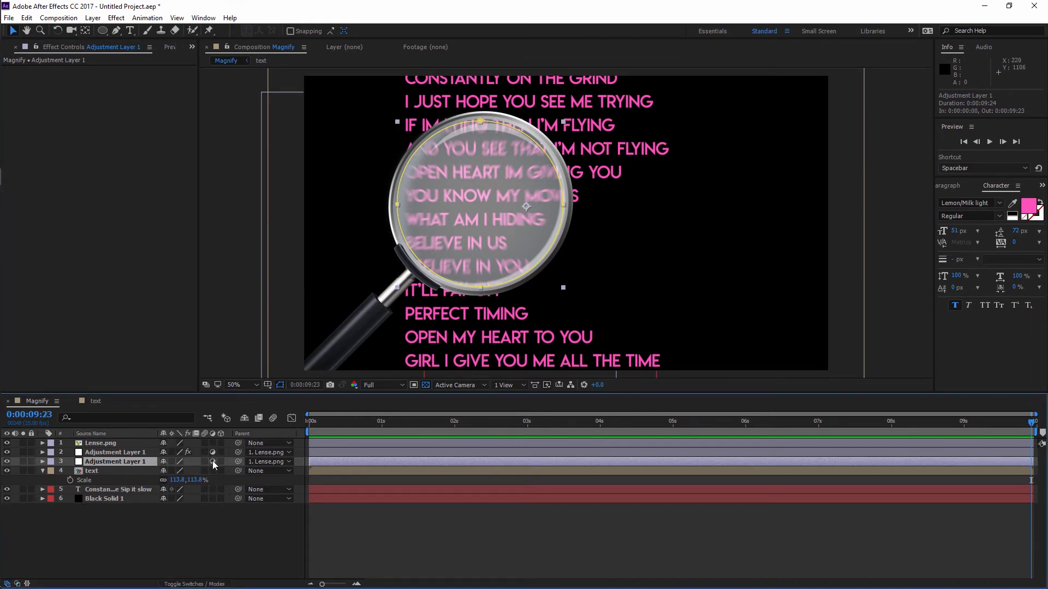
left_click(212, 461)
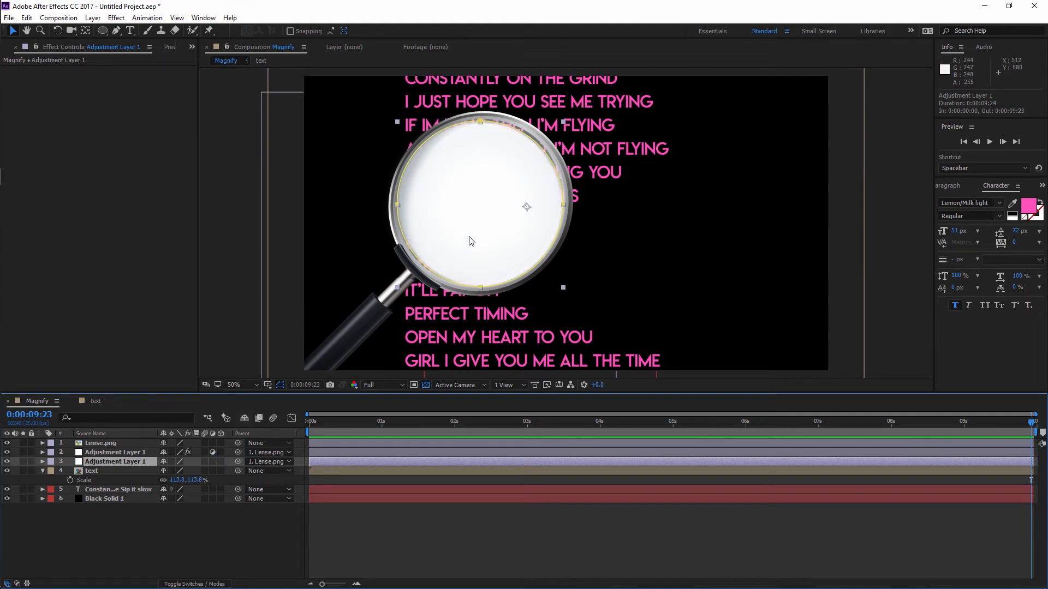
left_click(100, 471)
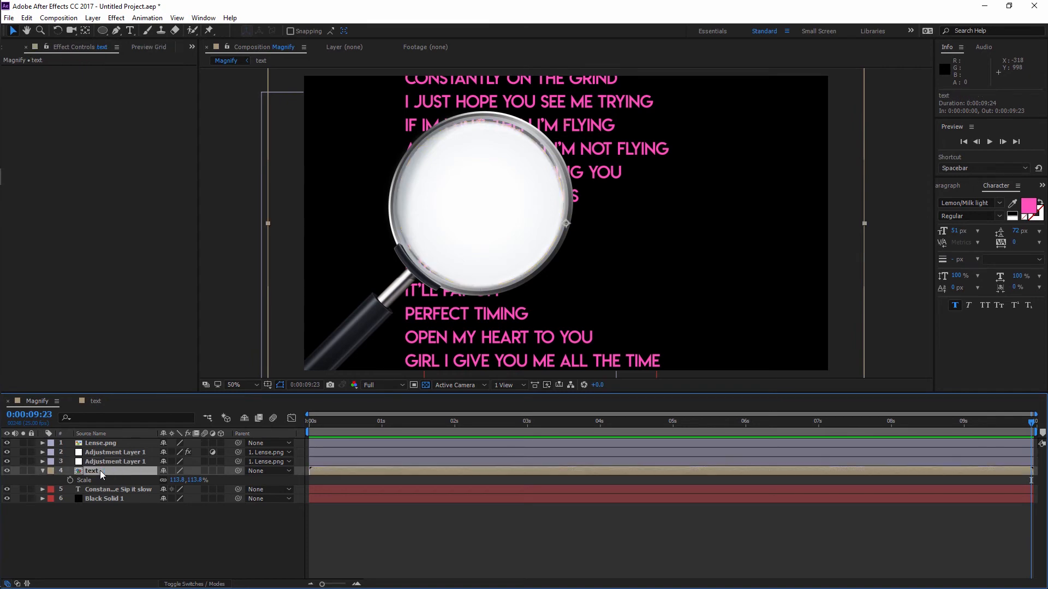
left_click(182, 584)
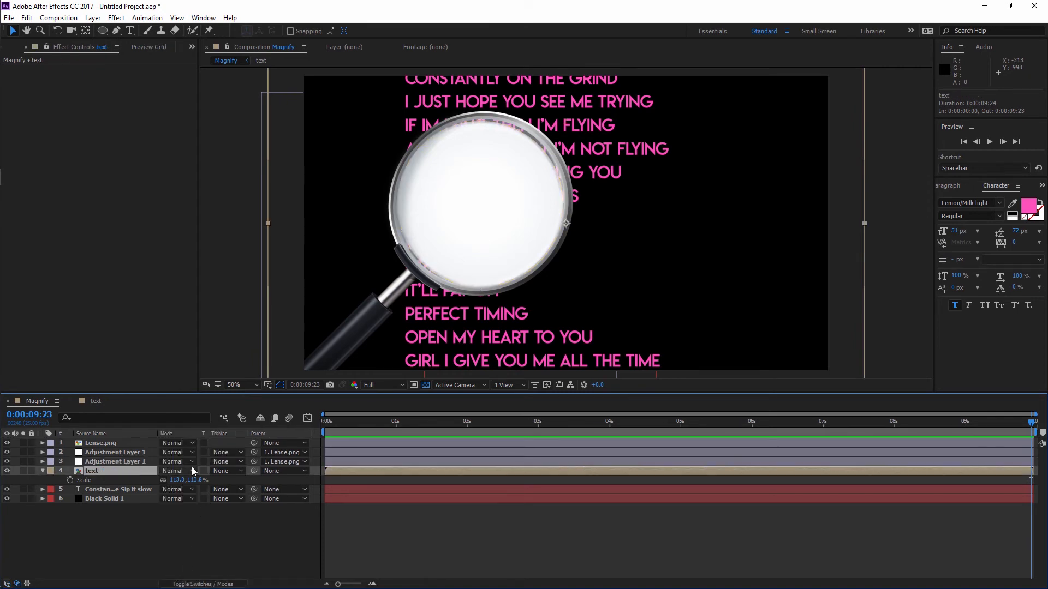
left_click(215, 470)
left_click(252, 498)
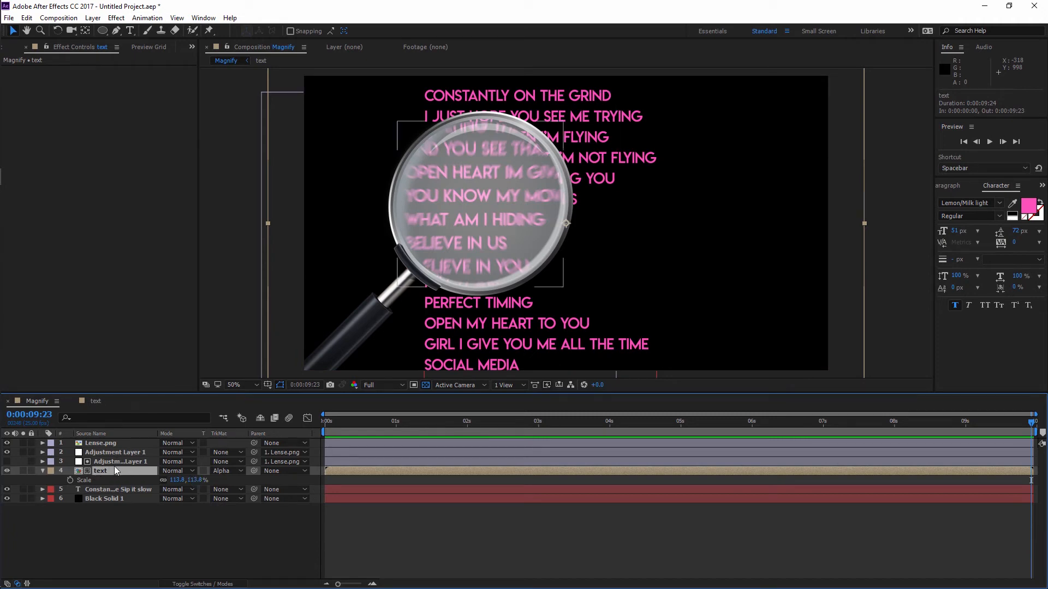
Step: Move Lense.png to about 712, 496 and try a larger scale on the text layer
left_click(103, 443)
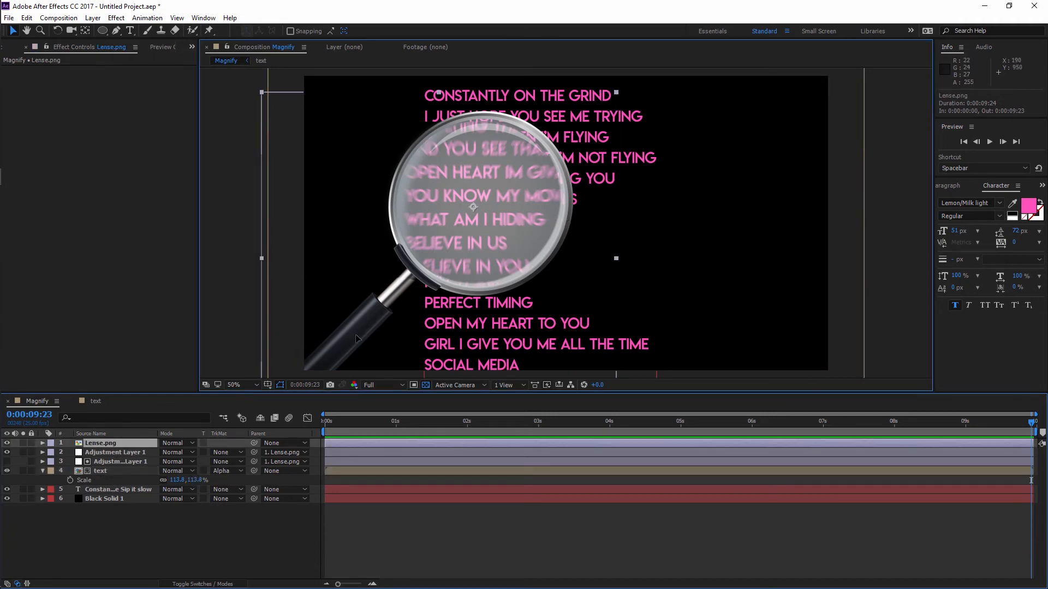
mouse_move(370, 330)
left_mouse_down()
mouse_move(444, 286)
mouse_move(355, 352)
mouse_move(371, 381)
mouse_move(379, 377)
mouse_move(349, 352)
mouse_move(373, 299)
mouse_move(393, 340)
mouse_move(371, 350)
mouse_move(383, 340)
left_mouse_up()
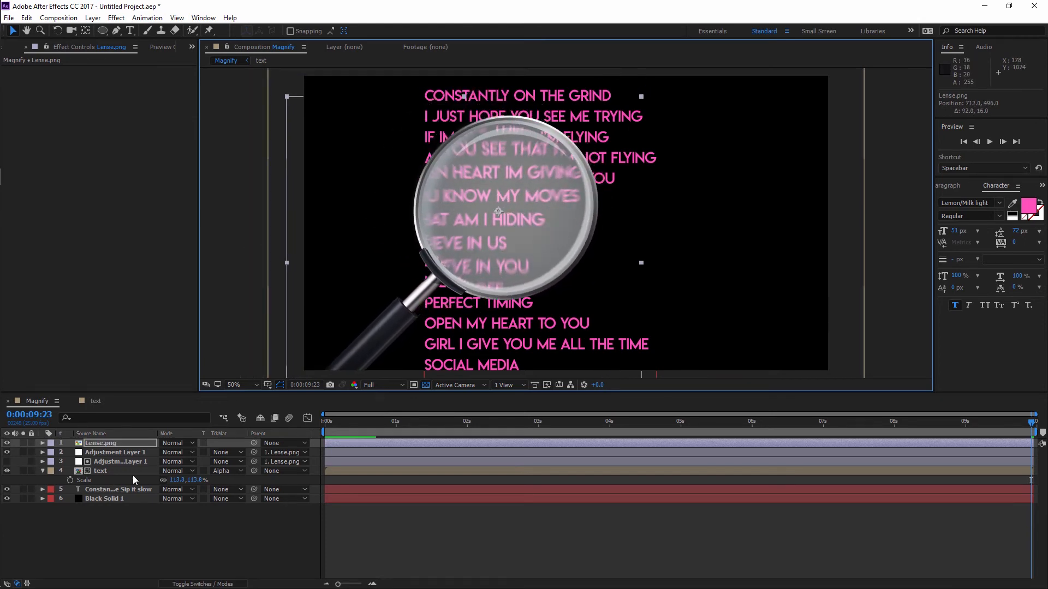
left_click(120, 470)
left_click_drag(195, 481, 406, 467)
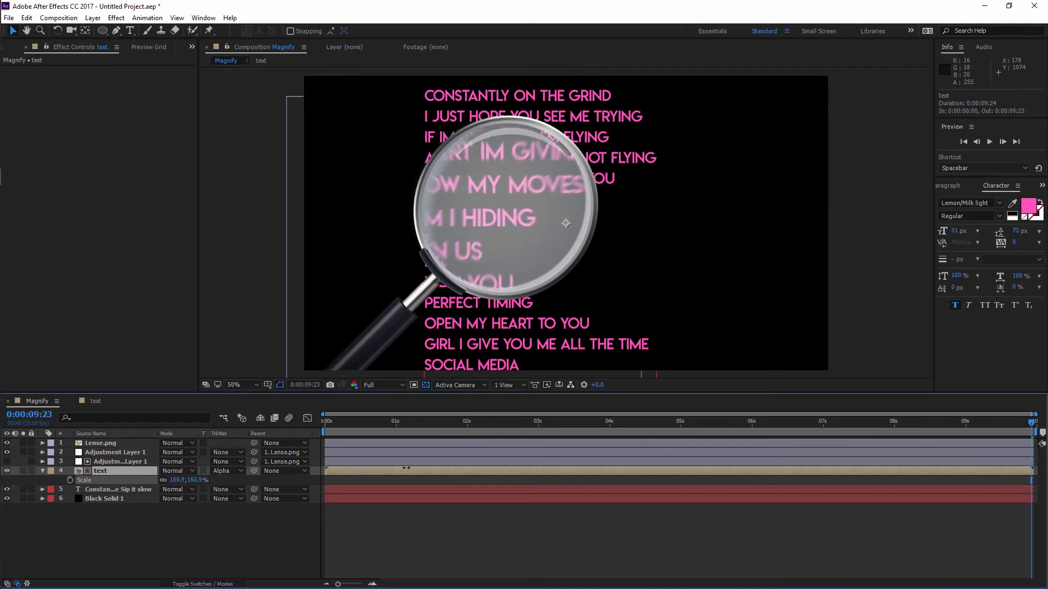
key("ctrl+z")
Step: Move the text layer's anchor point inside the repositioned lens and scale the layer to 134%
left_click_drag(394, 325, 495, 290)
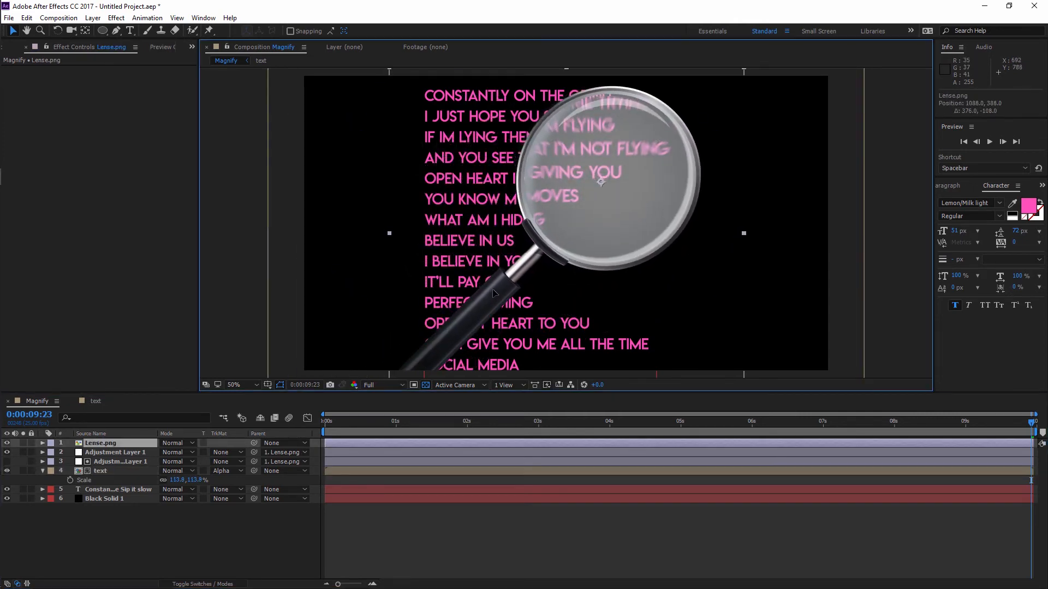
left_click(110, 472)
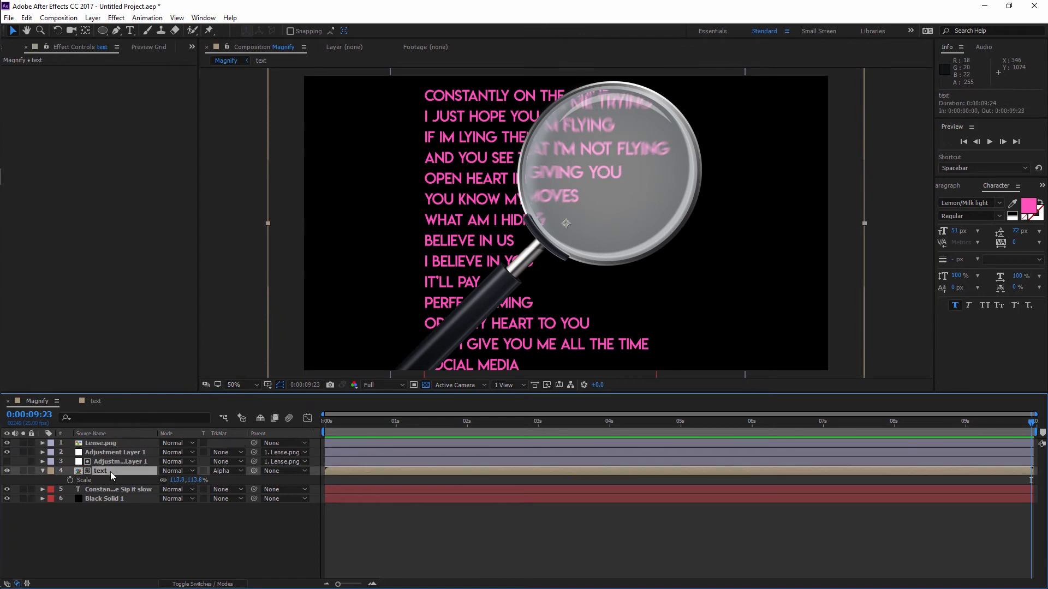
key("y")
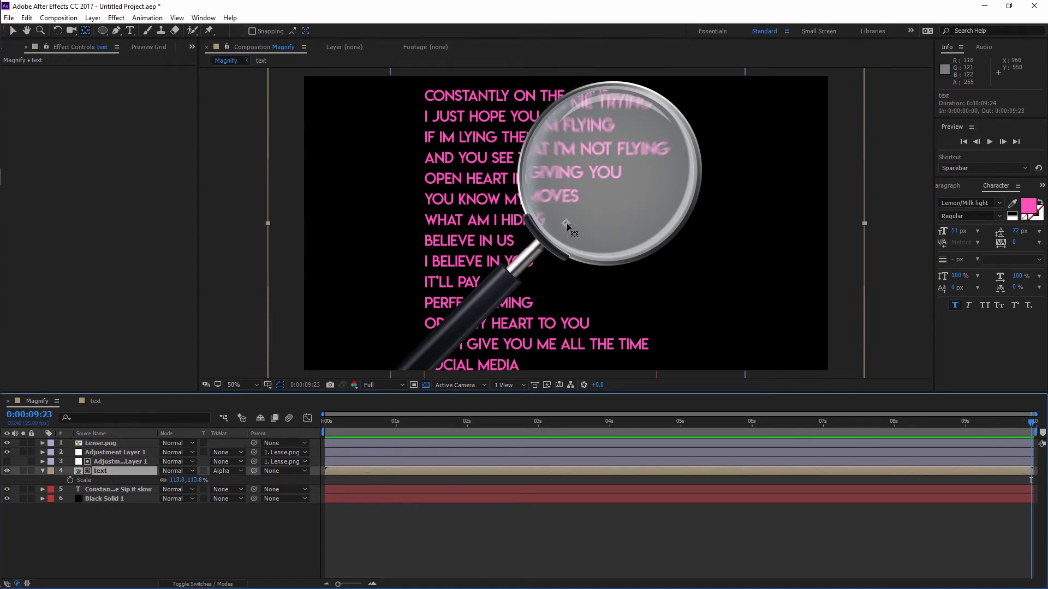
left_click_drag(567, 229, 604, 178)
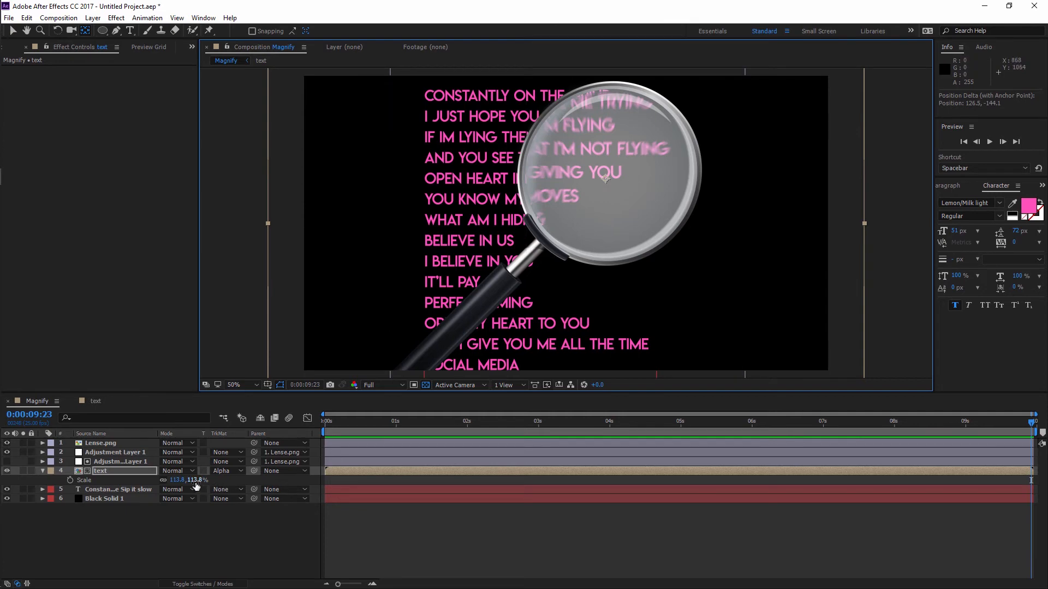
left_click_drag(195, 481, 230, 483)
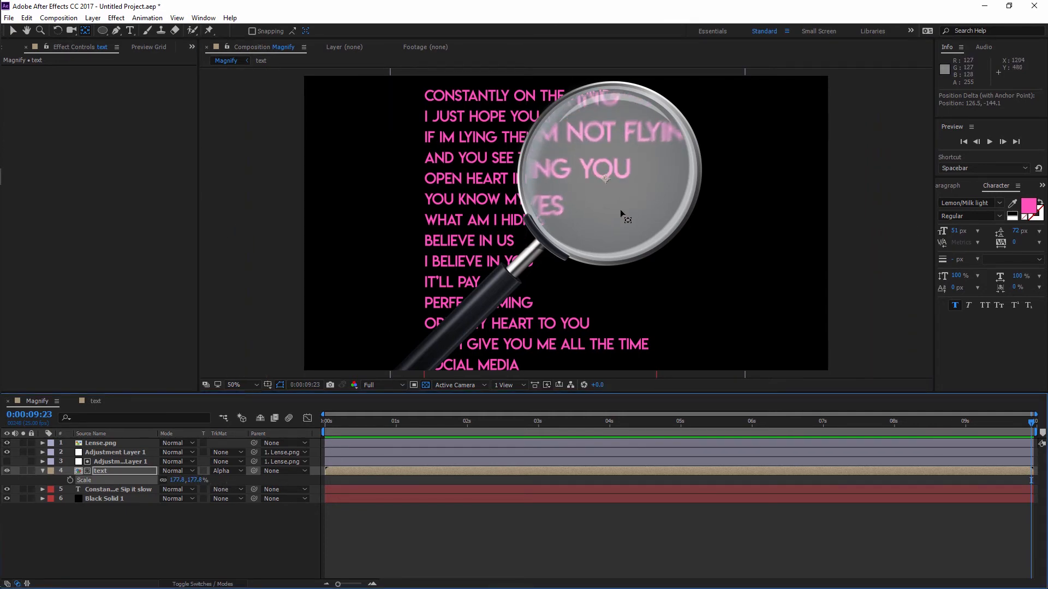
key("ctrl+z")
key("v")
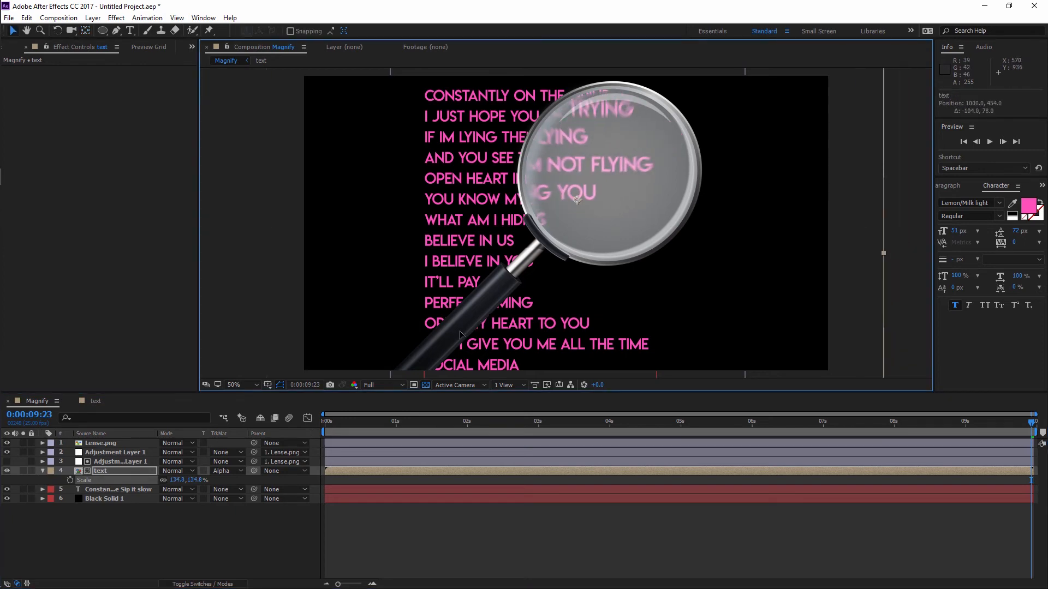
Step: Move Lense.png across the lyrics to test the magnification at the new text scale
left_click(121, 443)
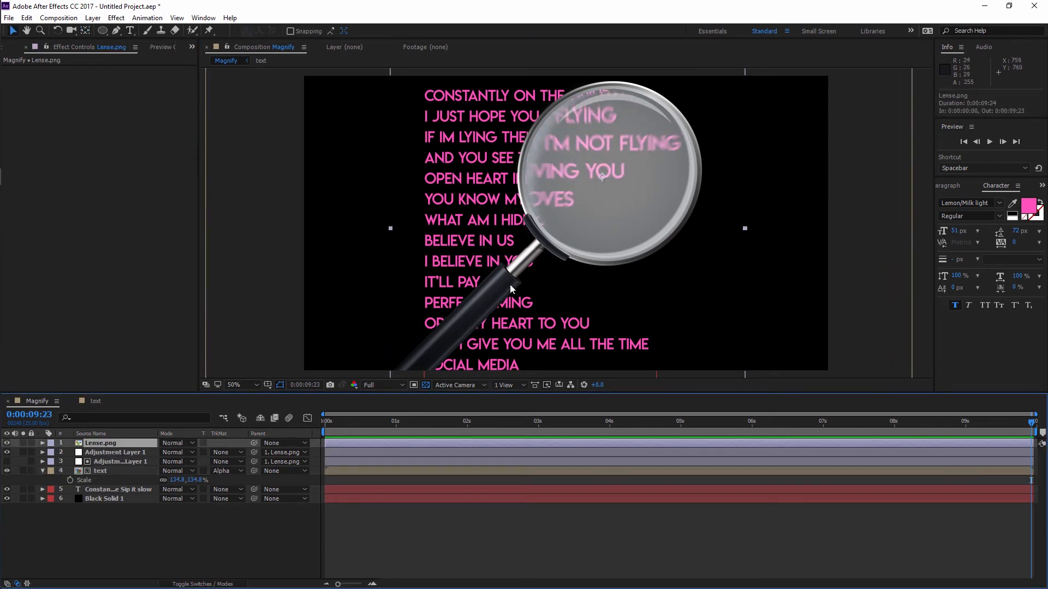
left_click_drag(500, 293, 348, 370)
key("ctrl+z")
Step: Link the text layer's Position to the Position of Lense.png with an expression
left_click(118, 471)
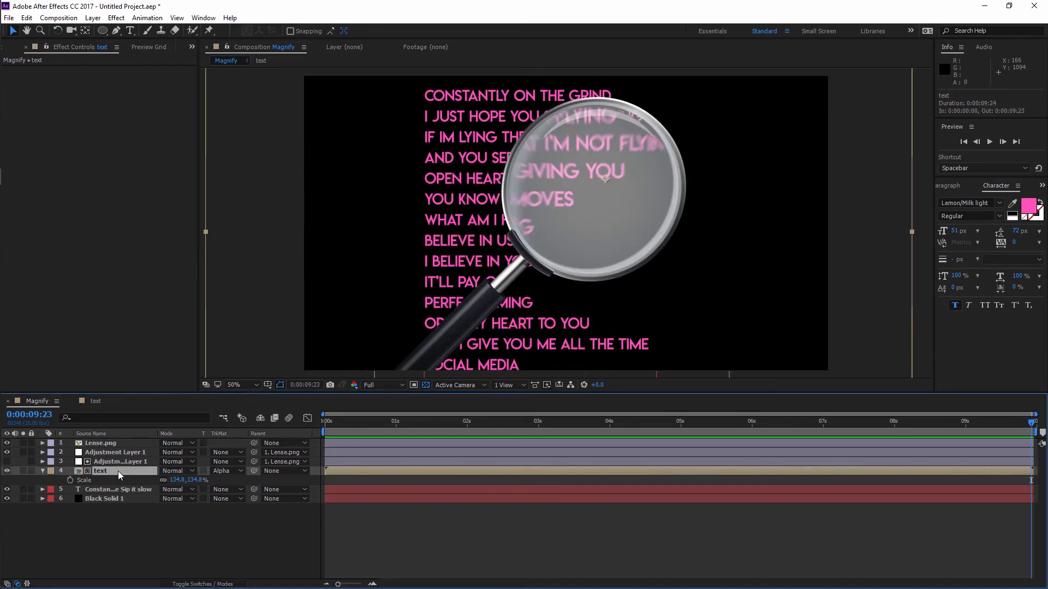
key("p")
left_click(99, 443)
key("p")
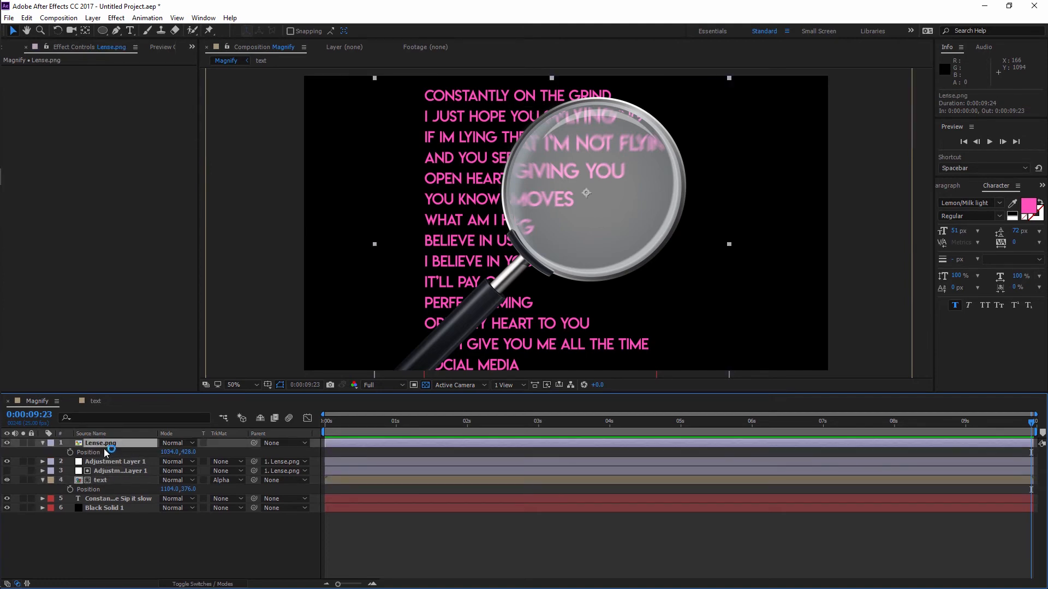
left_click(101, 481)
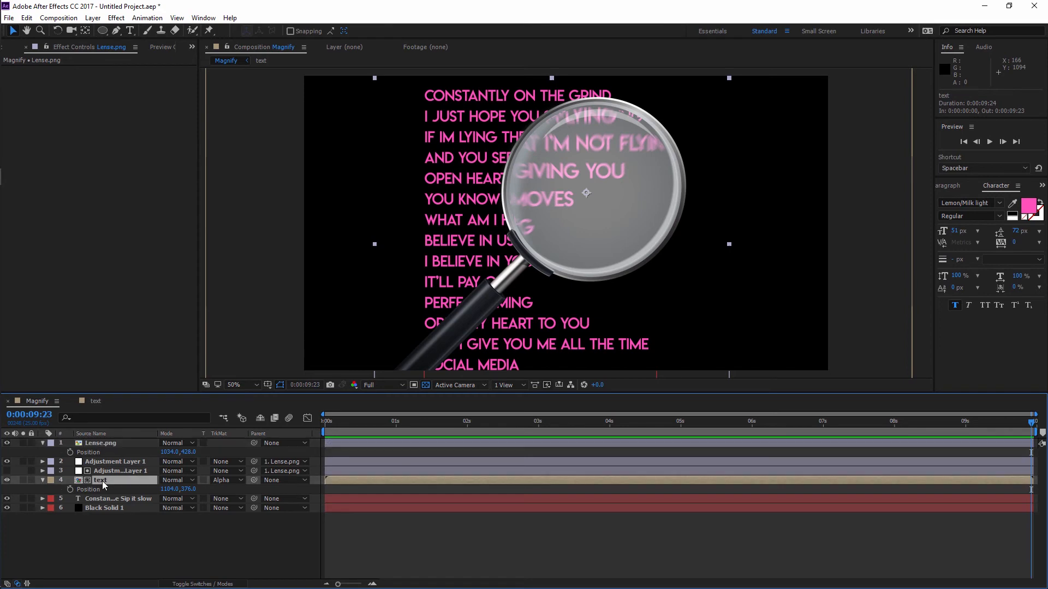
left_click(70, 490, "alt")
left_click_drag(191, 499, 86, 453)
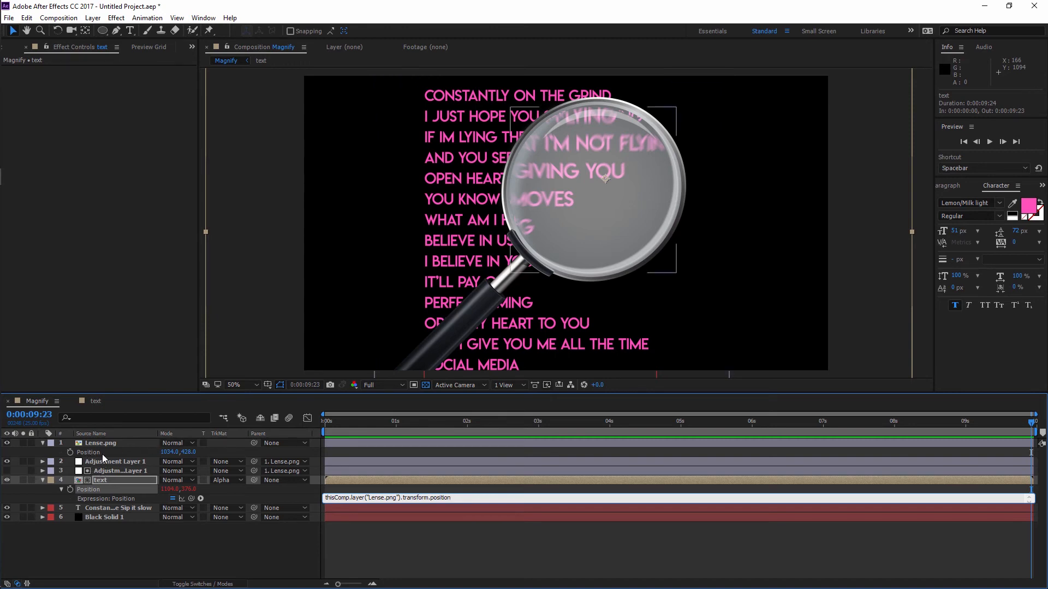
Step: Try moving Lense.png down across the lyrics to test the linked position, and undo the move
left_click(105, 444)
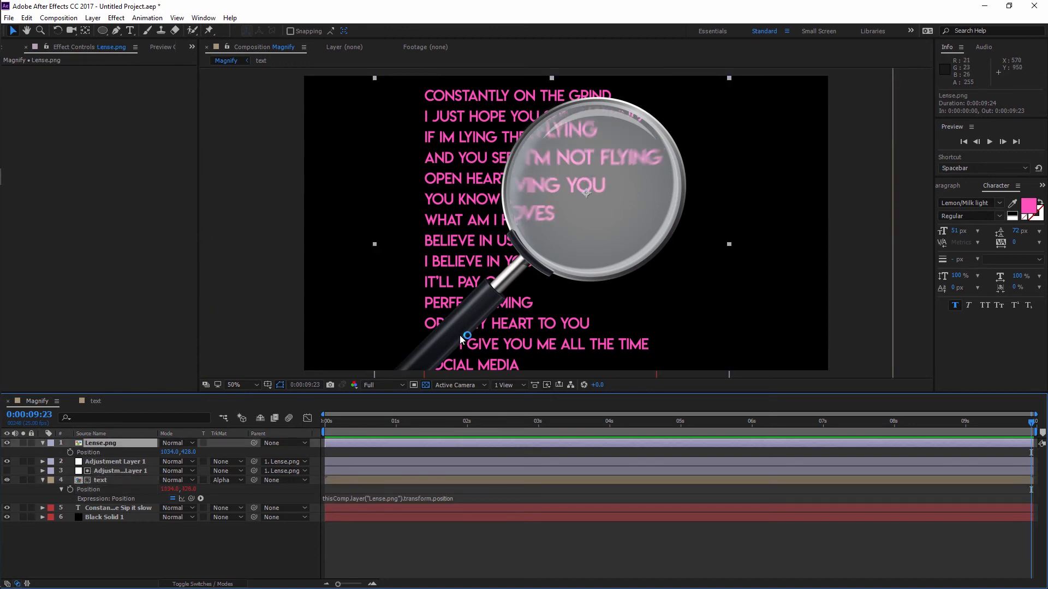
left_click_drag(458, 345, 353, 360)
key("ctrl+z")
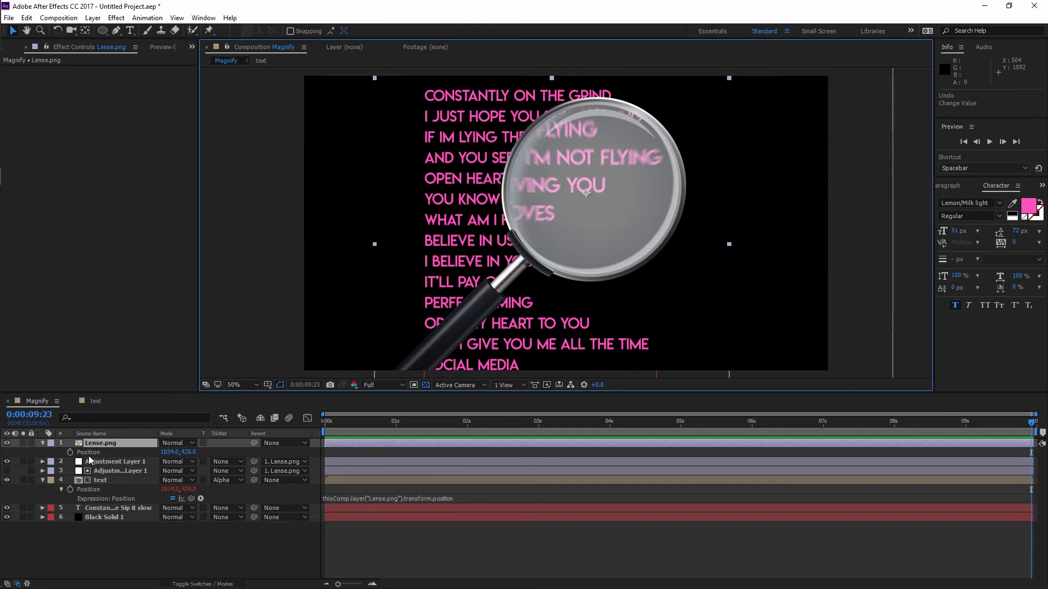
Step: Link the text layer's Anchor Point to the Position of Lense.png with an expression
left_click(109, 480)
key("shift+a")
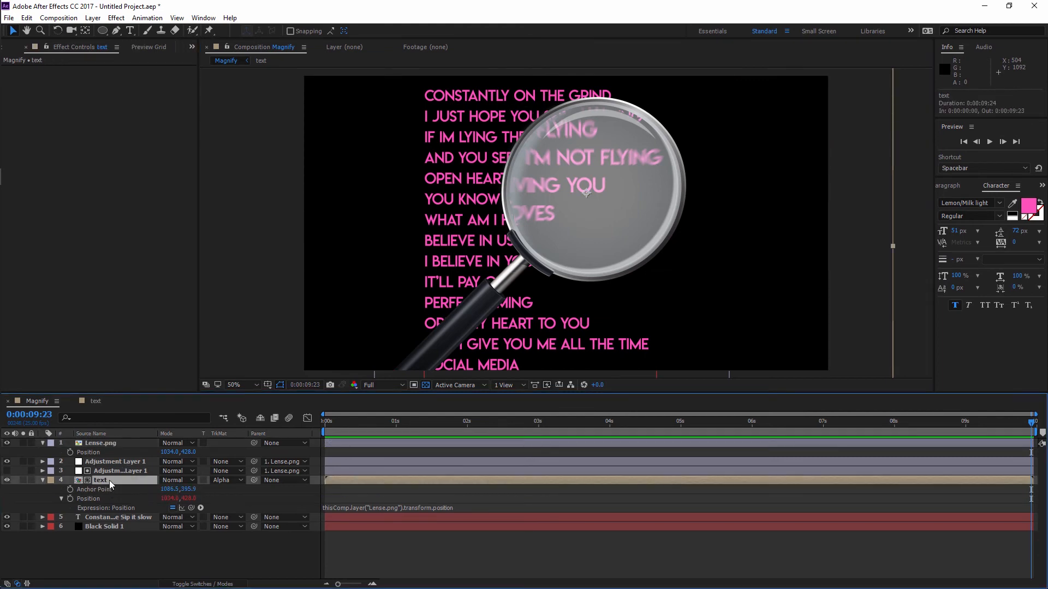
left_click(70, 490, "alt")
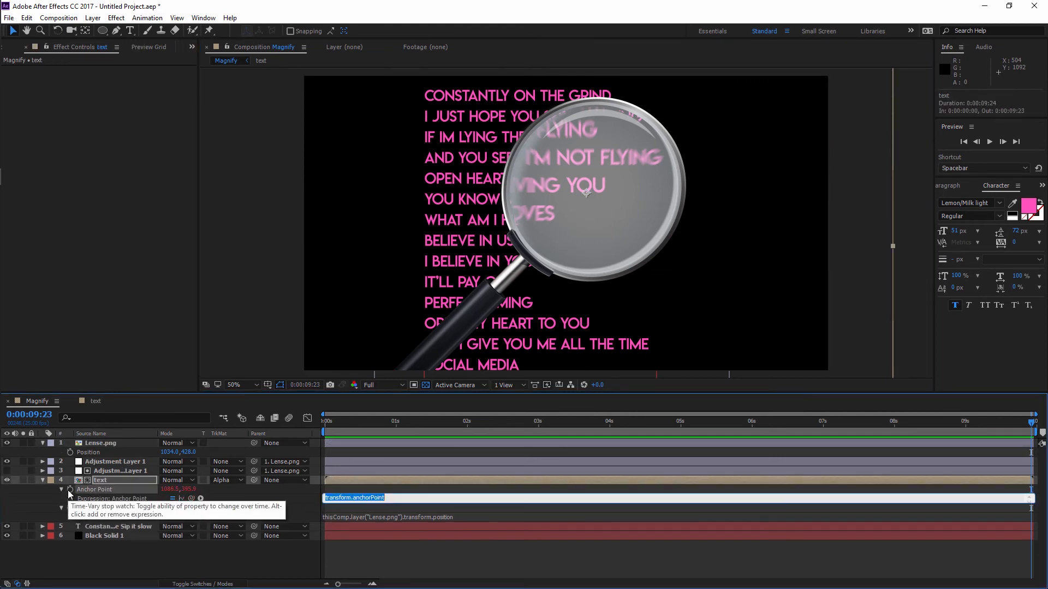
left_click_drag(191, 498, 97, 451)
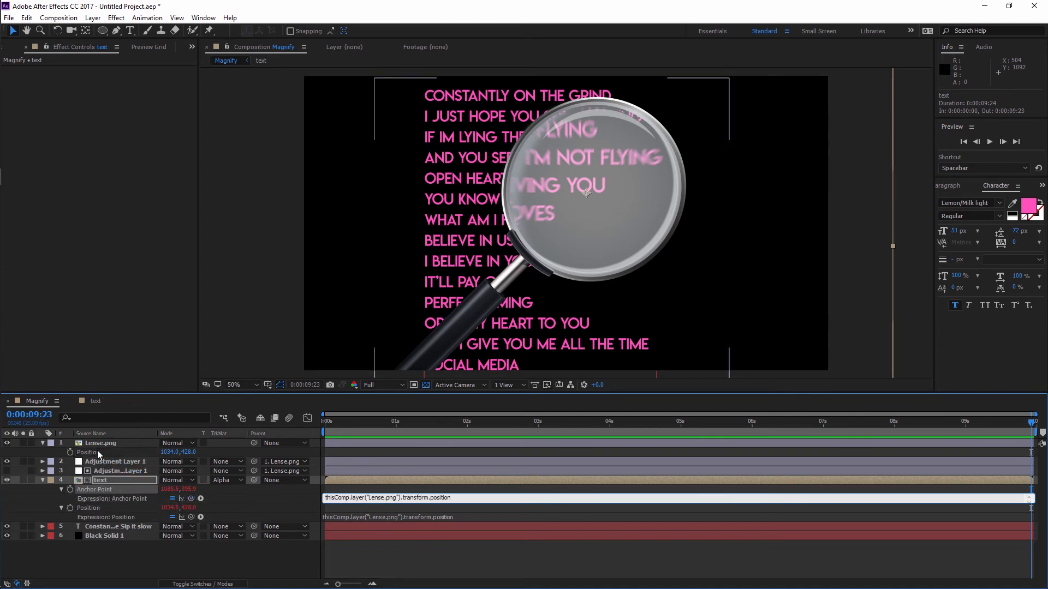
left_click(100, 450)
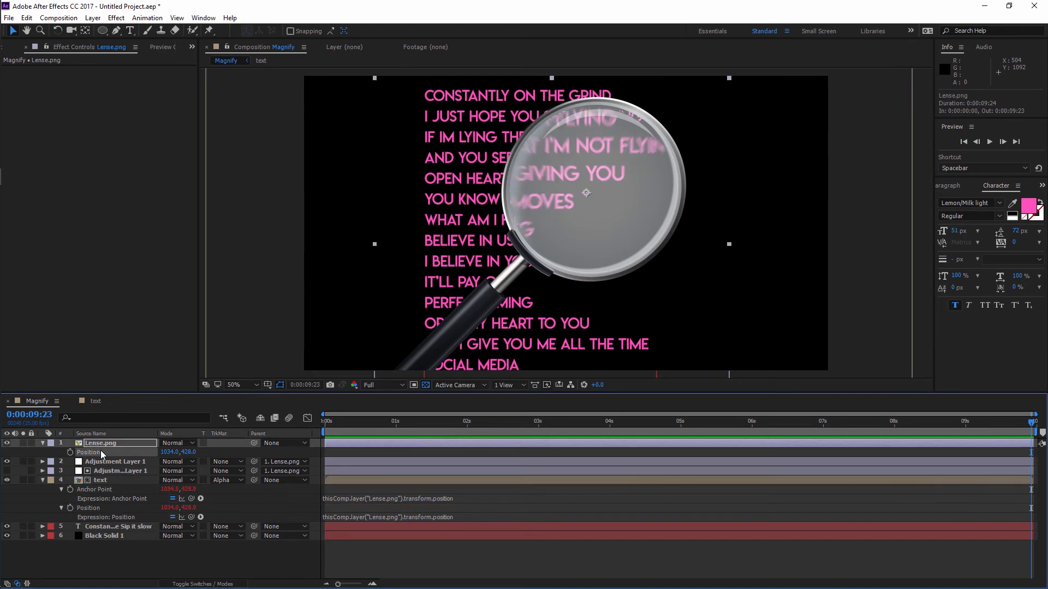
Step: Move Lense.png down toward the start of the middle lyric lines to test both linked properties
left_click(110, 480)
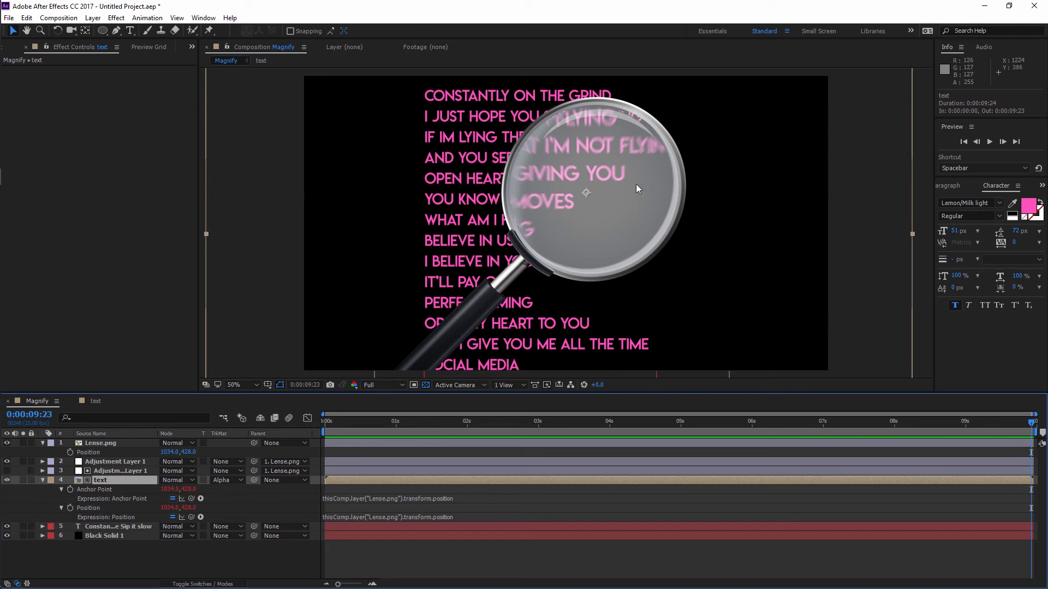
left_click(109, 443)
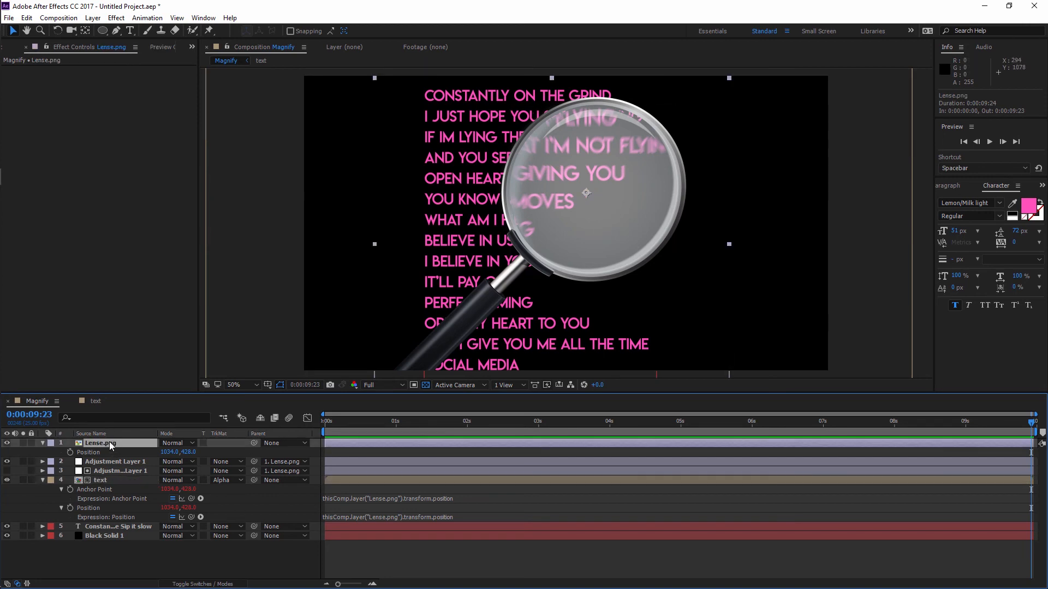
left_click_drag(483, 294, 426, 315)
Step: Set the text layer's scale to 170% and move Lense.png to about 894, 450
left_click(123, 480)
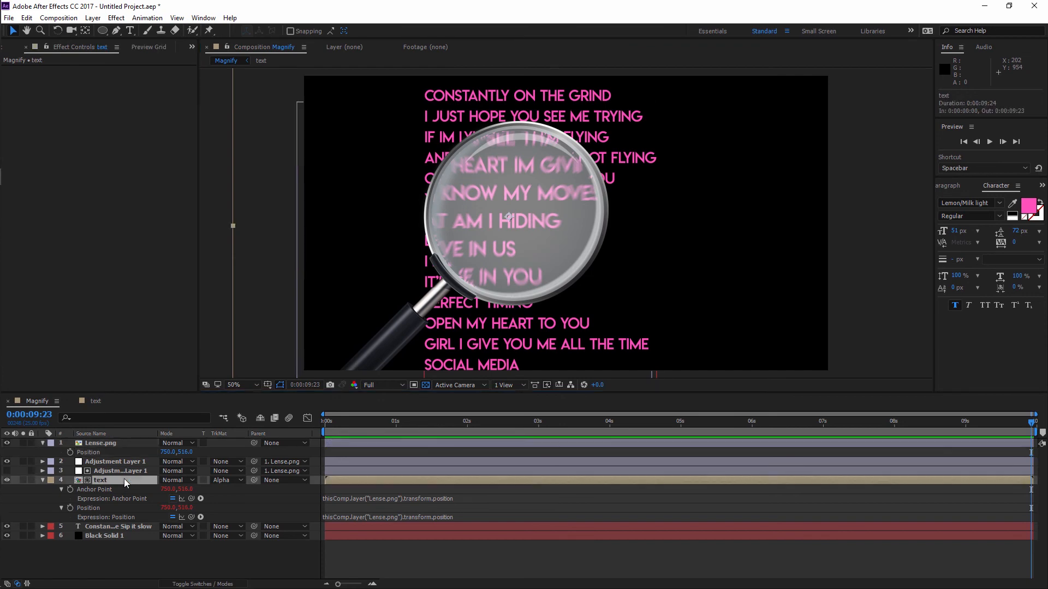
key("s")
left_click_drag(206, 489, 334, 476)
left_click_drag(382, 341, 430, 322)
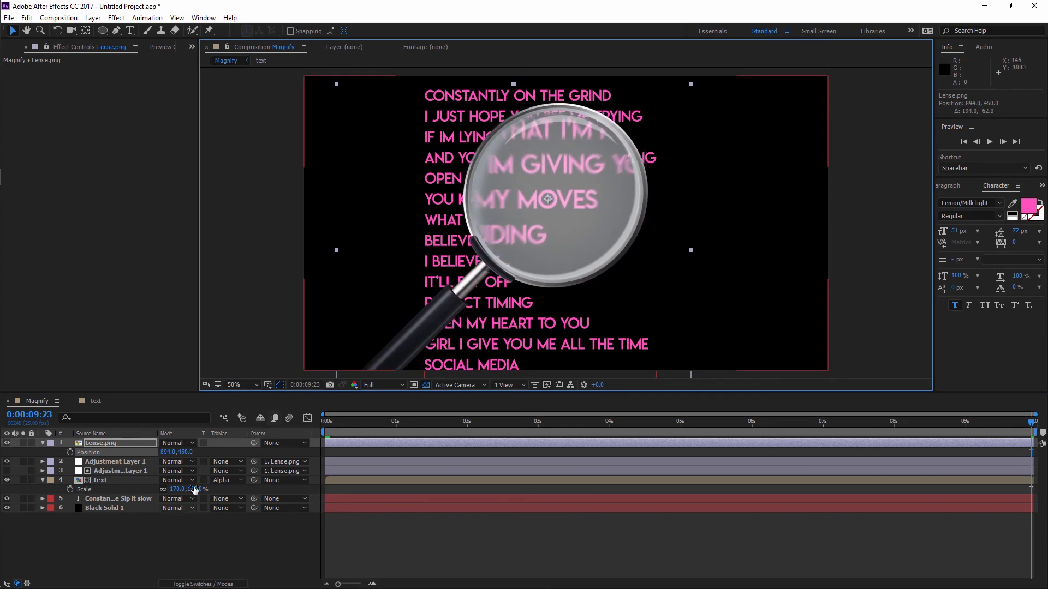
left_click_drag(197, 488, 244, 487)
key("ctrl+z")
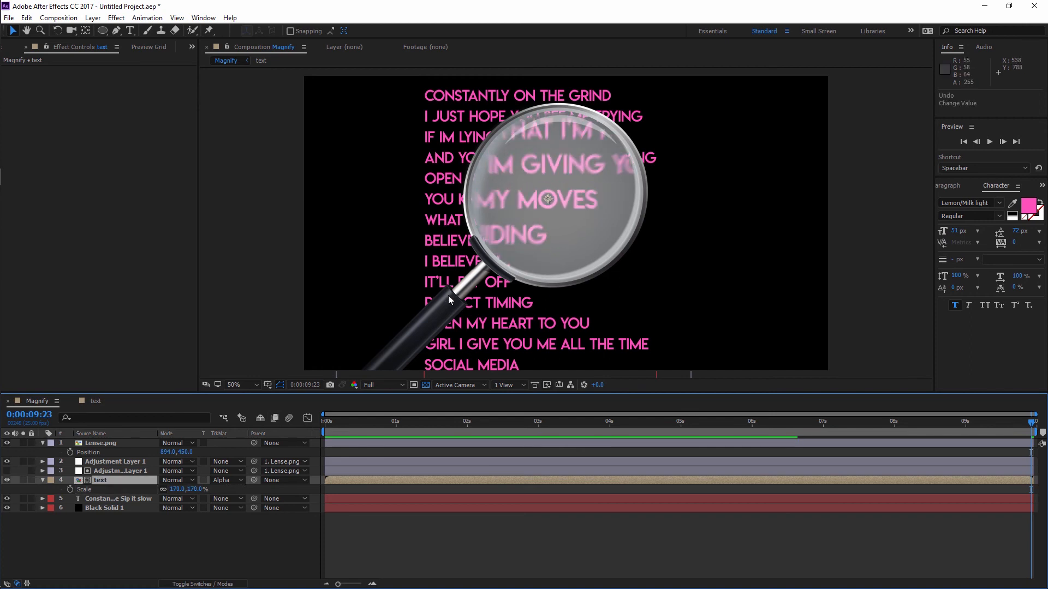
Step: Move Lense.png down over the lower lyric lines to about 804, 676
left_click_drag(449, 299, 418, 327)
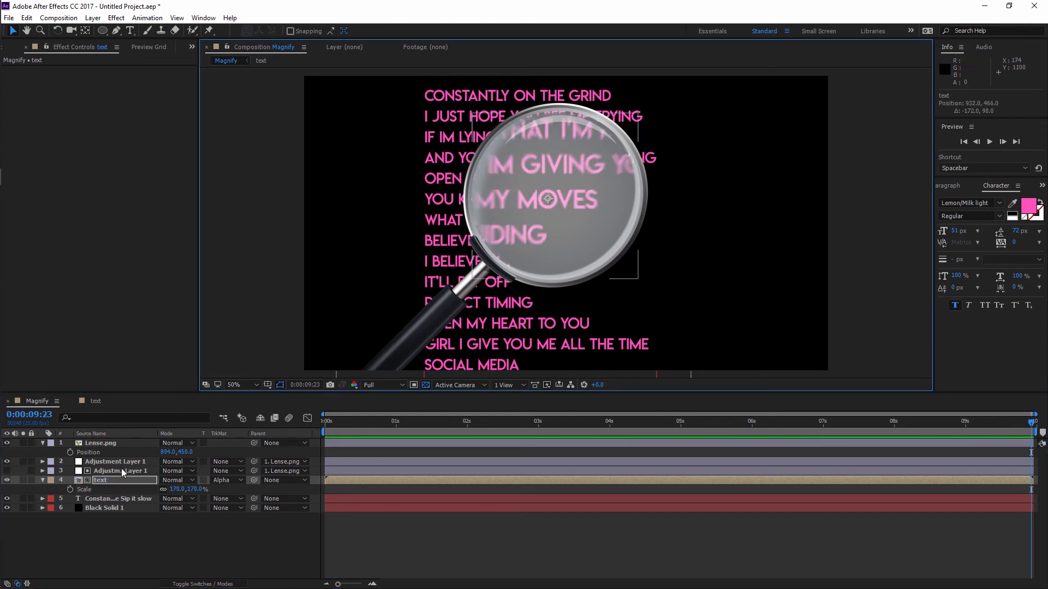
left_click(117, 443)
left_click_drag(437, 318, 372, 386)
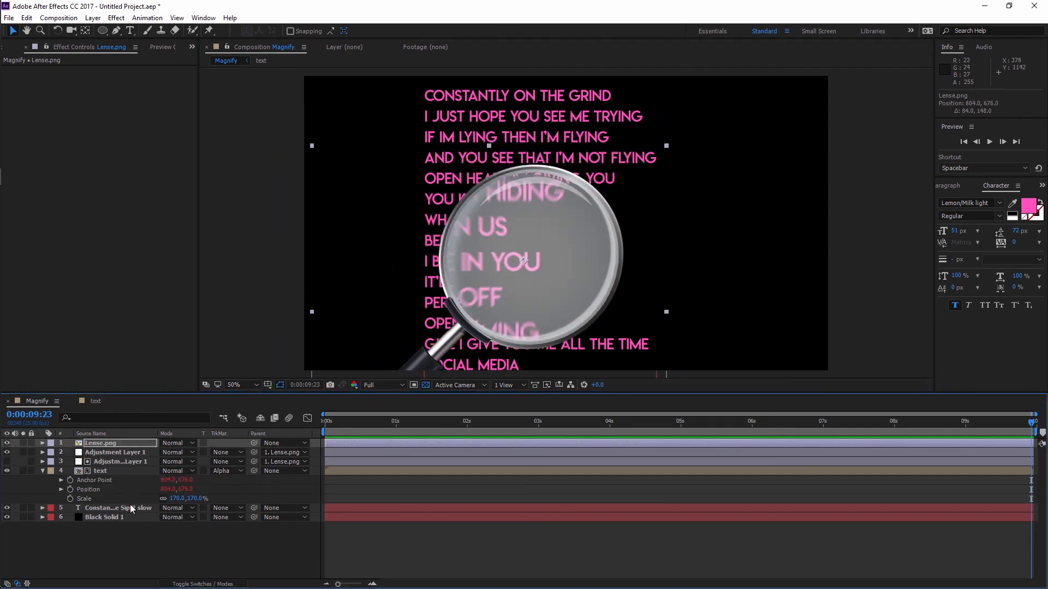
Step: Animate the lyrics layer's Position in Magnify from the start, scrolling it straight up to 710, 416 at 0:00:03:21, and preview the motion
left_click(129, 508)
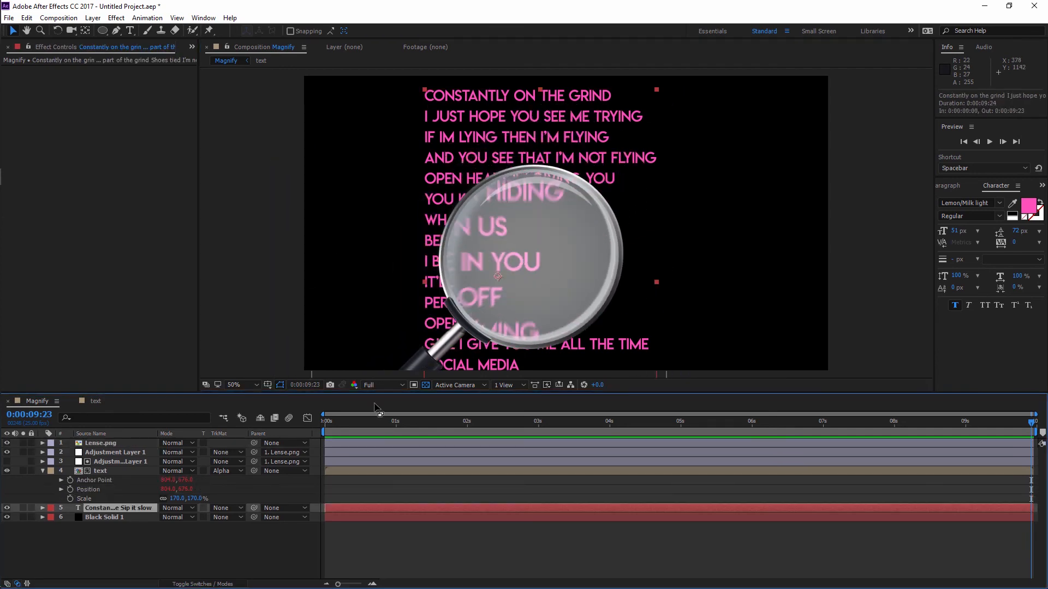
key("p")
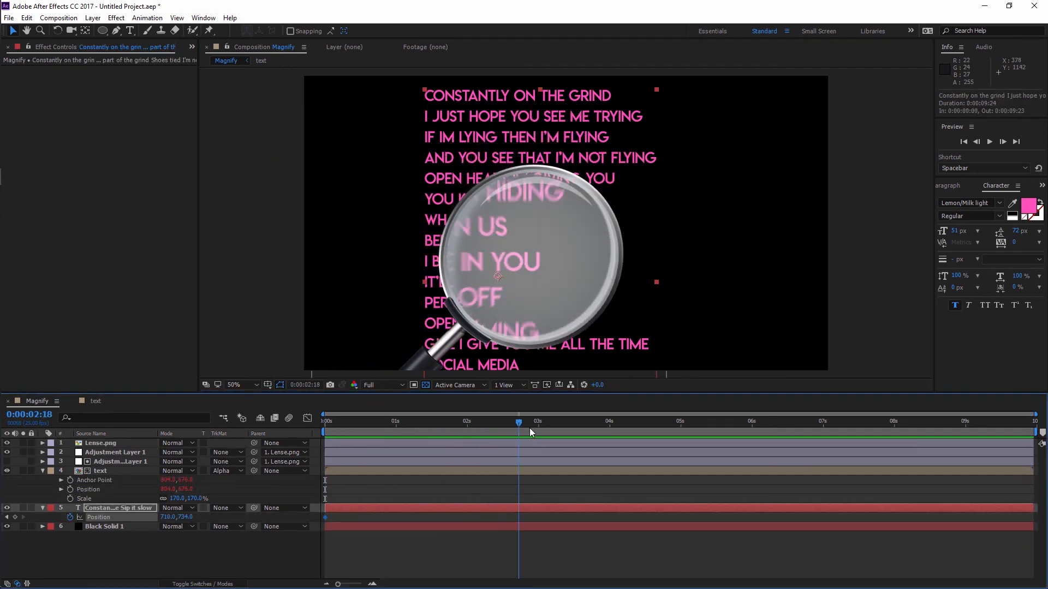
left_click_drag(539, 327, 539, 240)
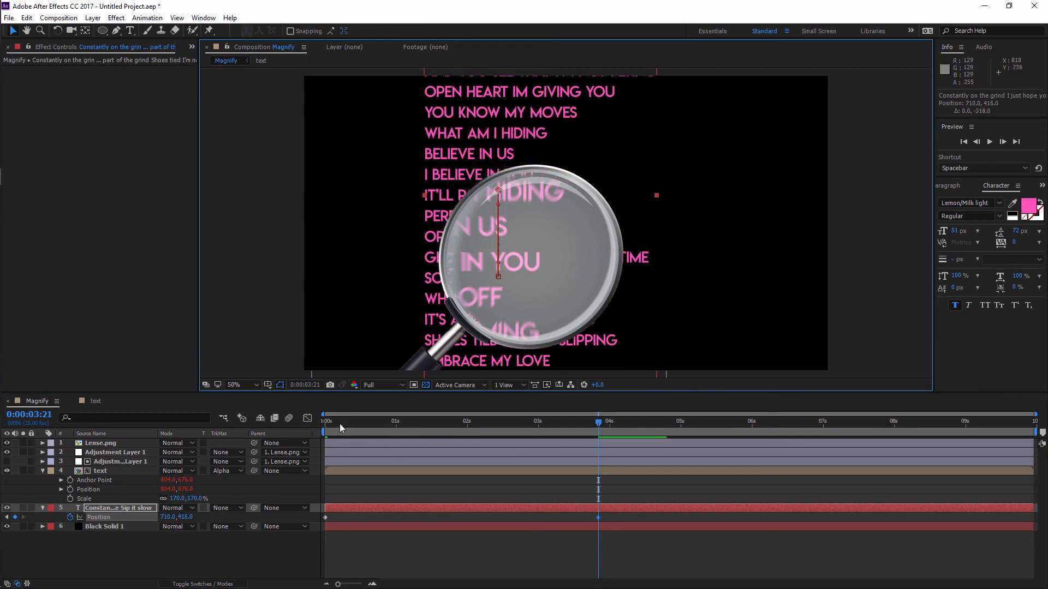
key("Home")
key("space")
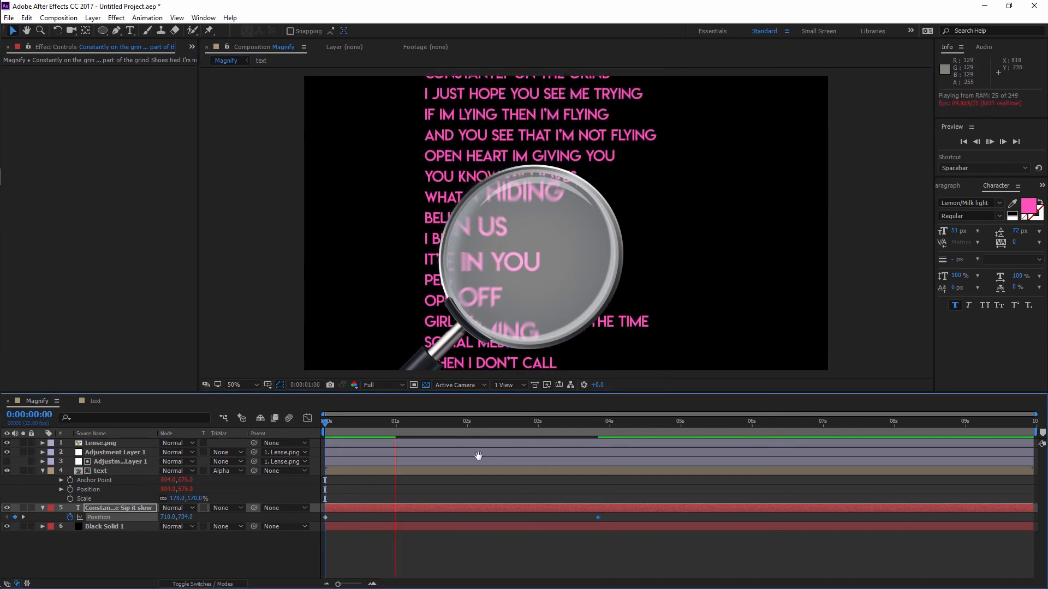
key("space")
key("space")
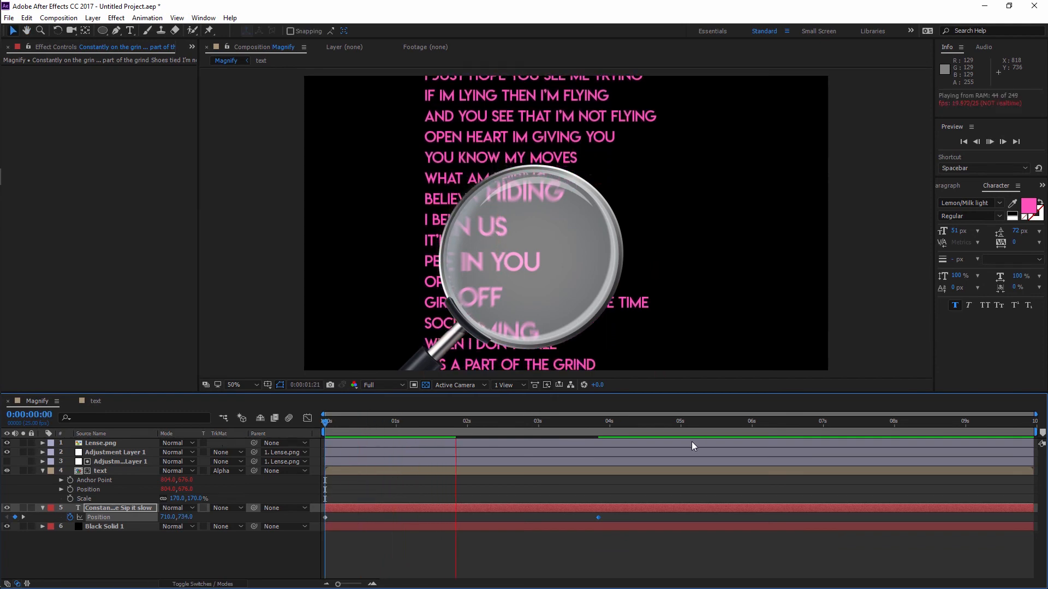
key("space")
Step: Copy both Position keyframes of the lyrics layer to the matching layer in the text composition from 0:00:00:00, and preview the result in Magnify
left_click_drag(350, 509, 350, 509)
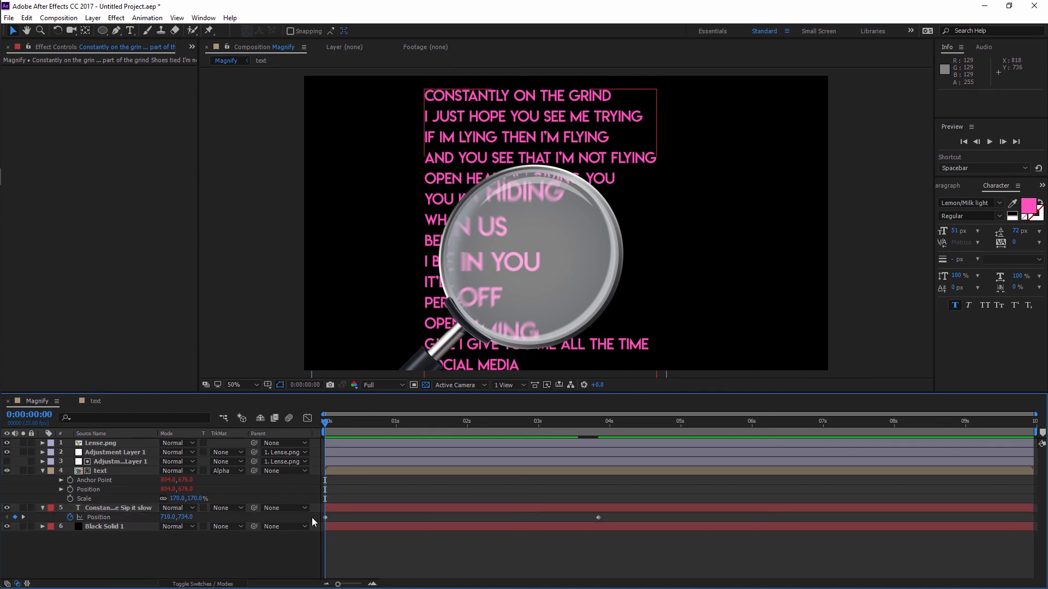
left_click(95, 401)
left_click(100, 463)
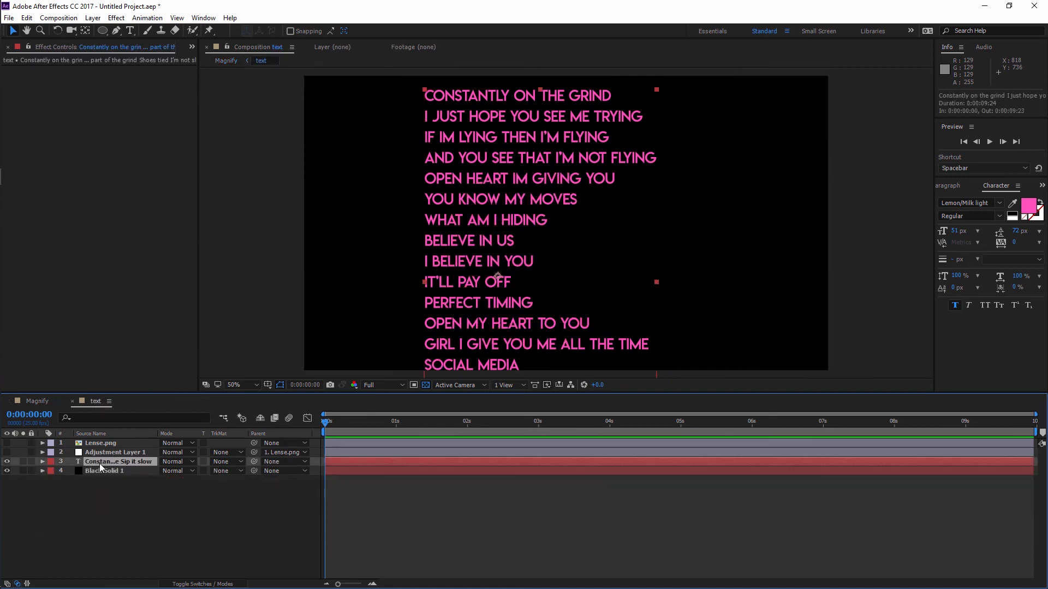
key("p")
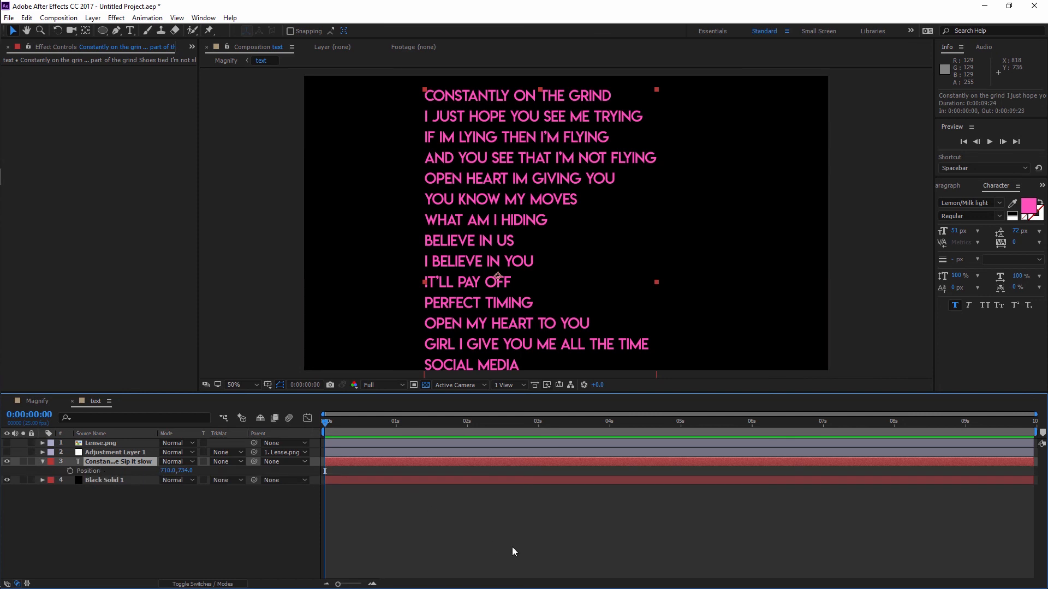
key("ctrl+v")
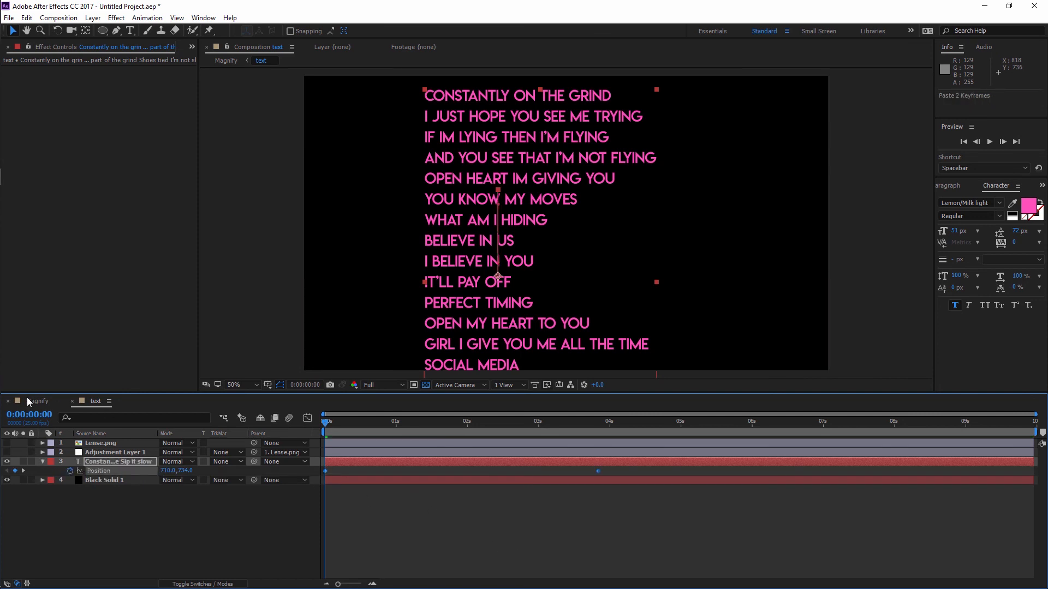
left_click(28, 399)
key("space")
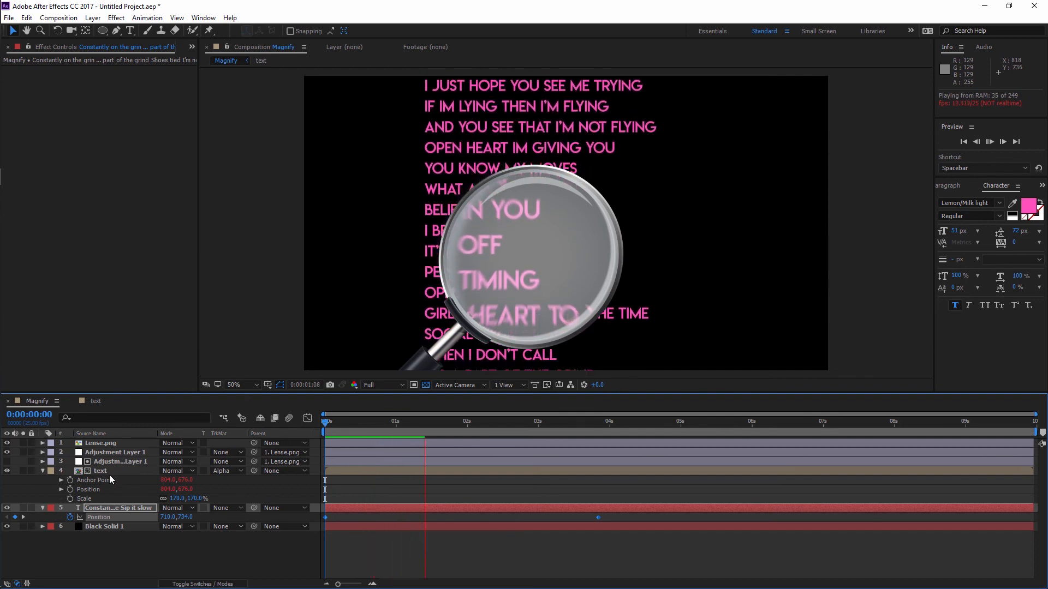
key("space")
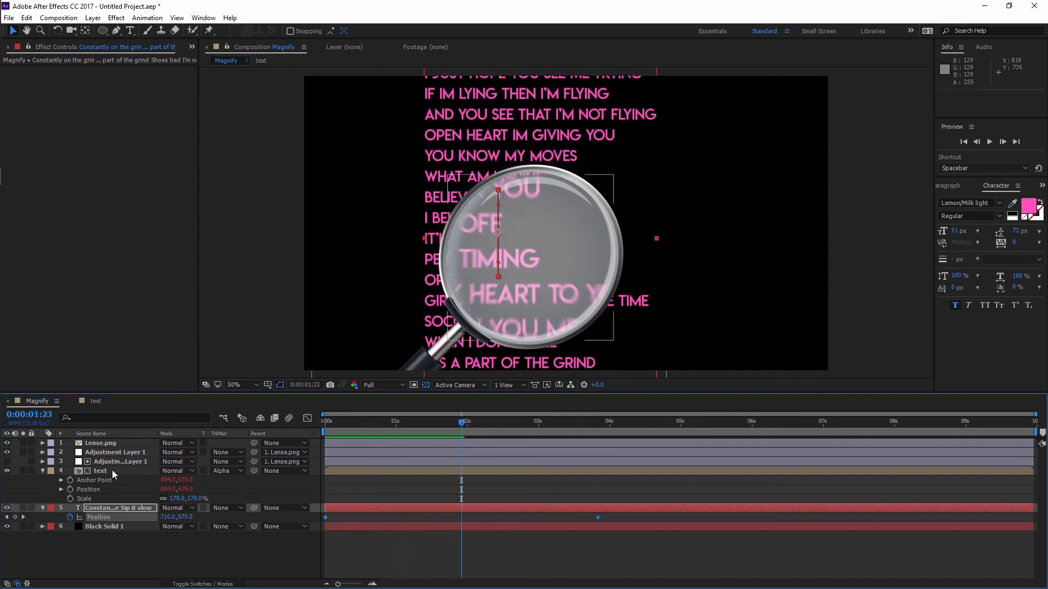
Step: Keyframe Lense.png's Position from 508, 230 at the start to 692, 662 at 0:00:02:22
left_click(113, 442)
left_click(326, 424)
key("p")
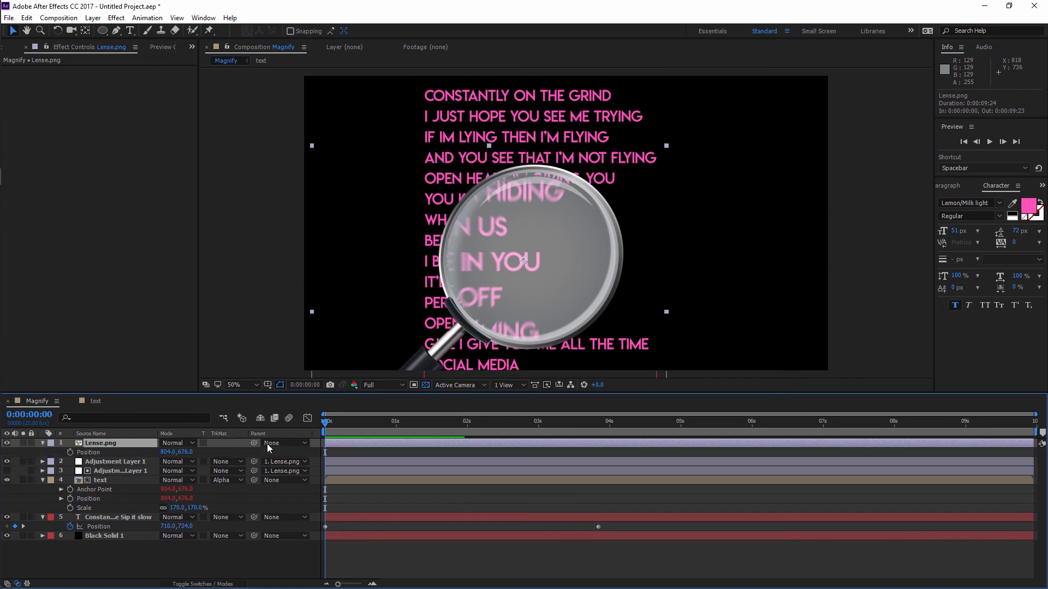
left_click_drag(517, 316, 486, 198)
left_click_drag(635, 197, 415, 247)
key("space")
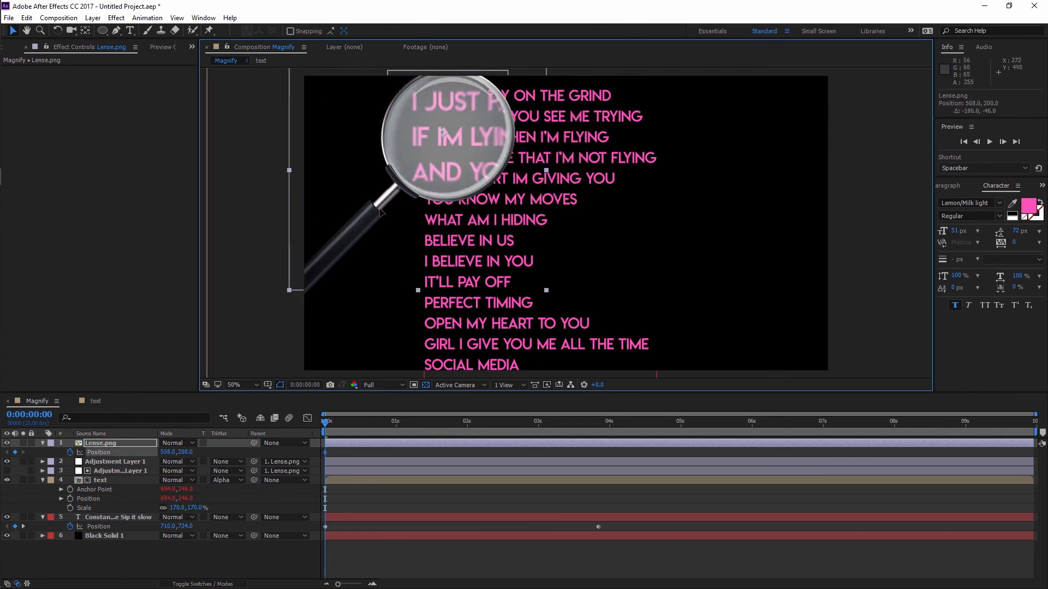
left_click_drag(376, 213, 416, 329)
left_click_drag(468, 452, 529, 472)
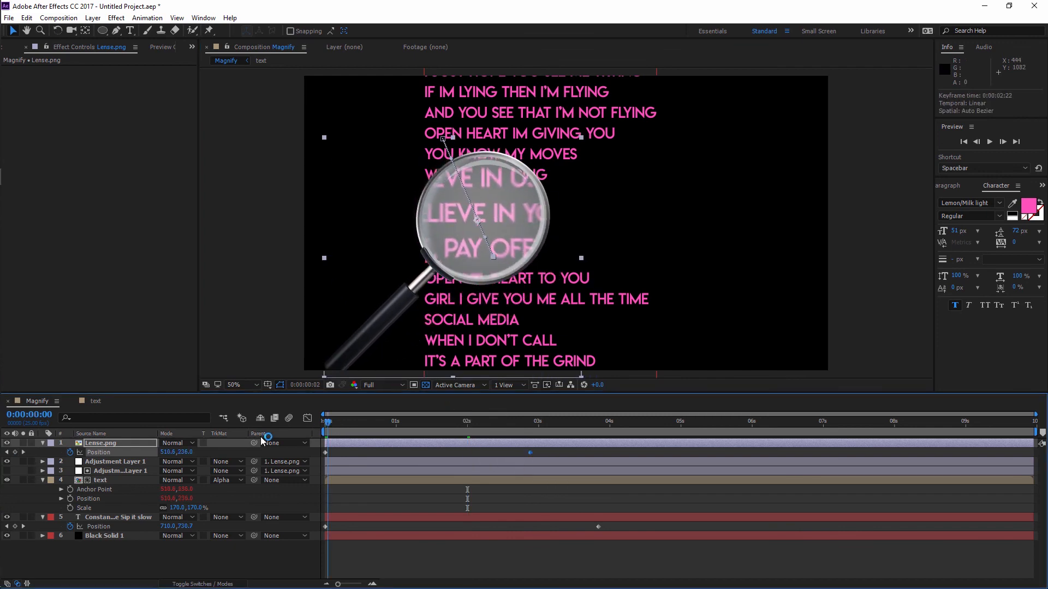
Step: Keyframe Lense.png's Rotation from 0° at the start to -103° at 0:00:02:22 and preview the swing
key("shift+r")
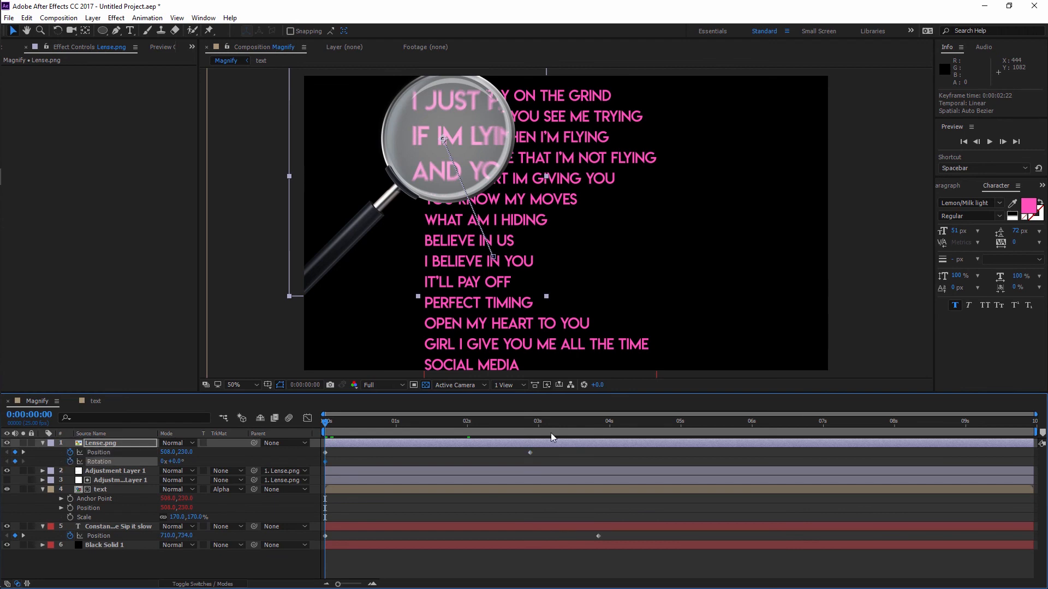
key("k")
left_click_drag(178, 461, 121, 462)
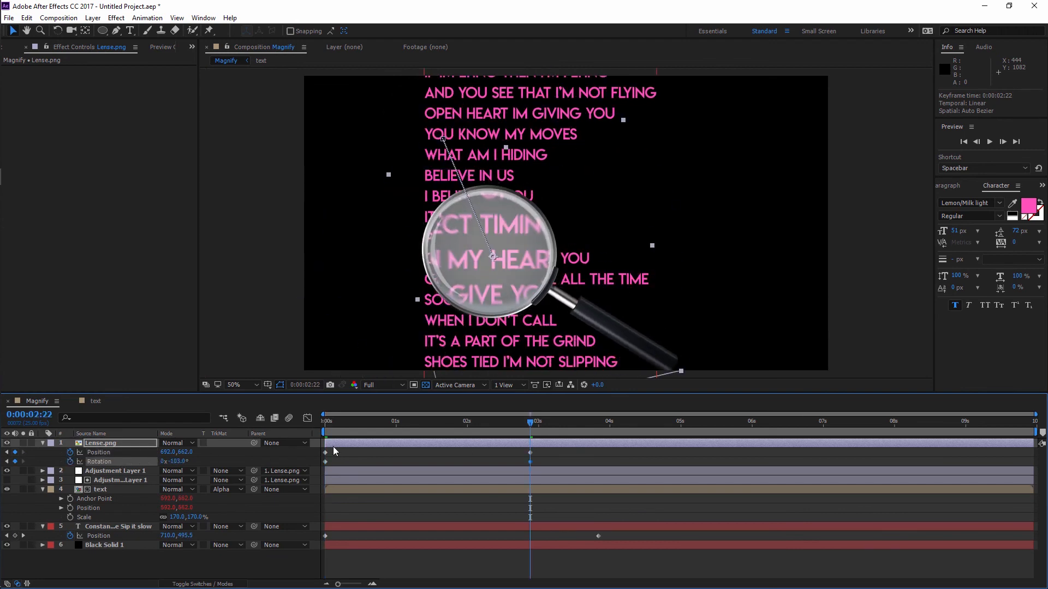
key("space")
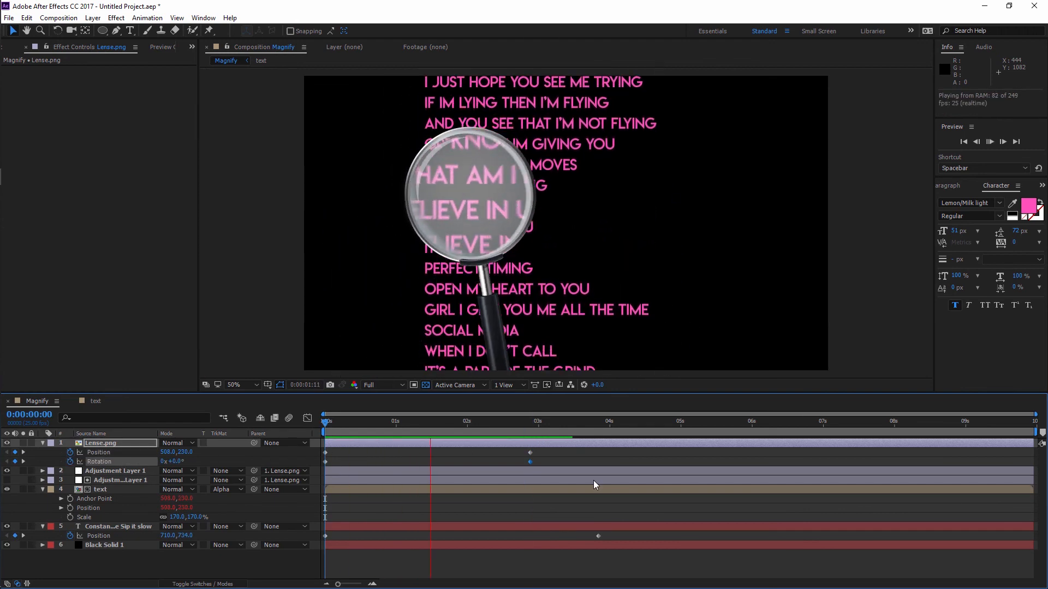
key("space")
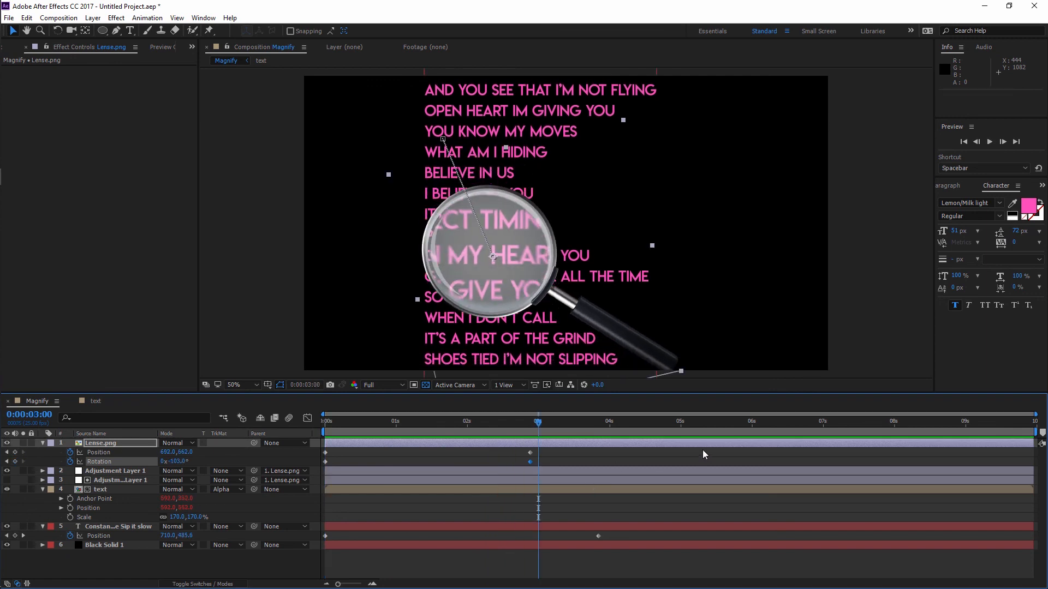
Step: Remove all Position and Rotation keyframes from Lense.png with the current time at 0:00:01:07
left_click_drag(463, 417, 415, 421)
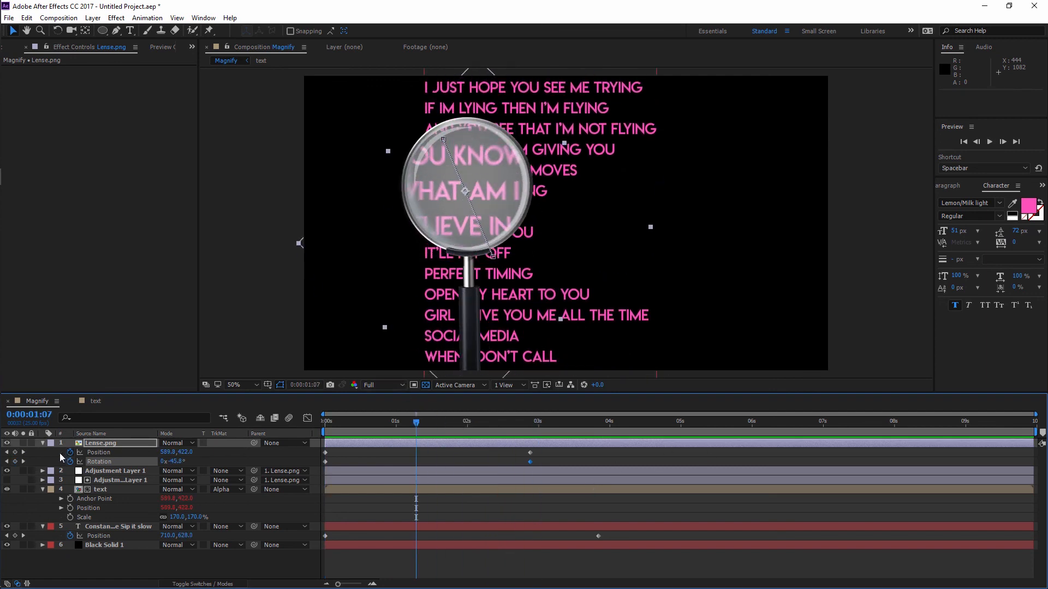
left_click(70, 452)
left_click(69, 462)
Step: Move Lense.png slightly down to about 602, 486 and set its rotation to -8°
mouse_move(472, 288)
left_mouse_down()
mouse_move(421, 281)
mouse_move(450, 244)
mouse_move(473, 300)
left_mouse_up()
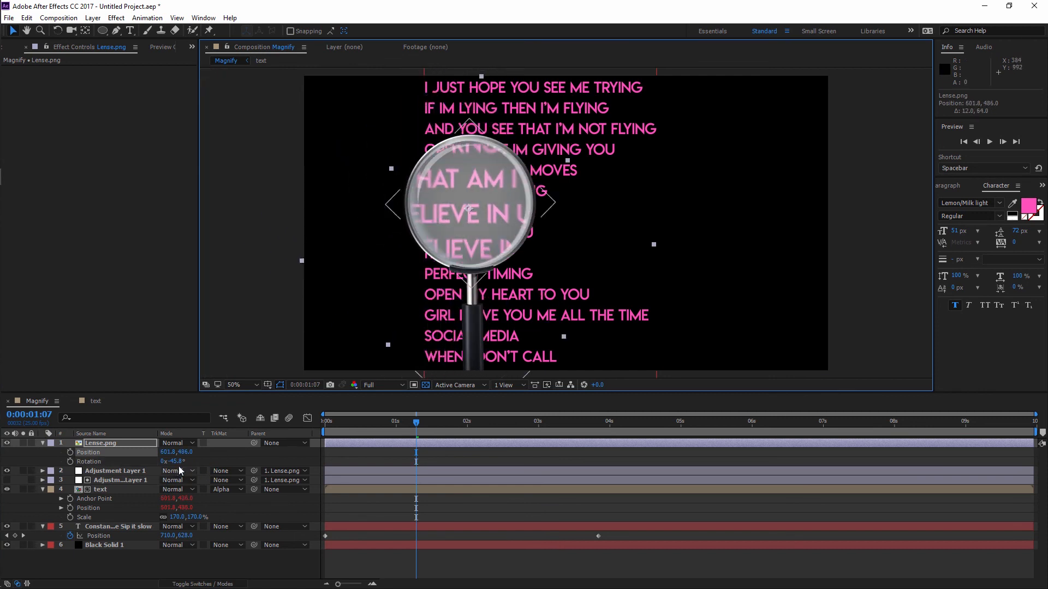
mouse_move(174, 462)
left_mouse_down()
mouse_move(199, 461)
mouse_move(188, 459)
left_mouse_up()
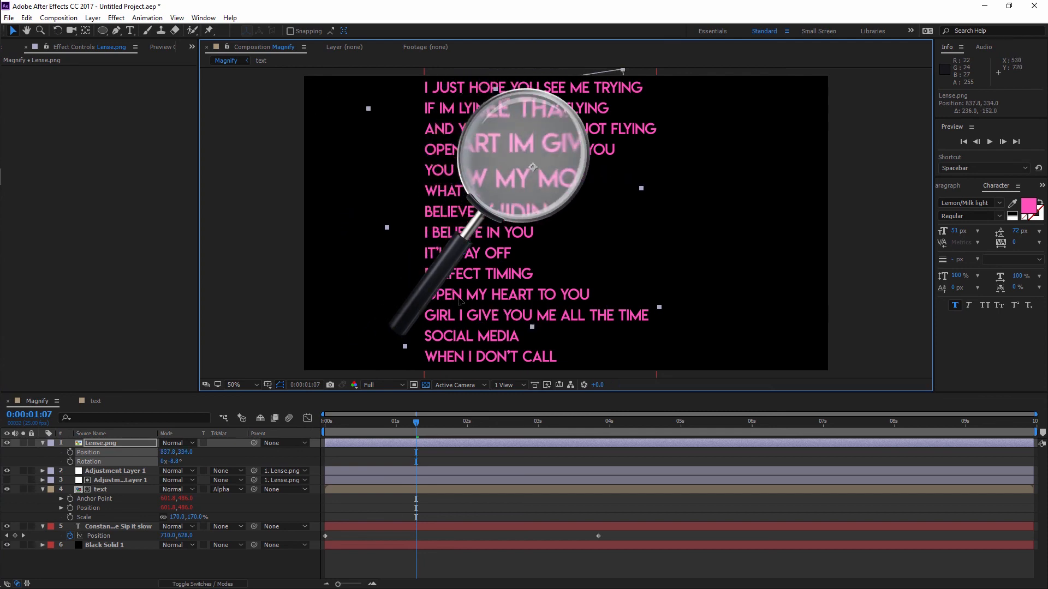